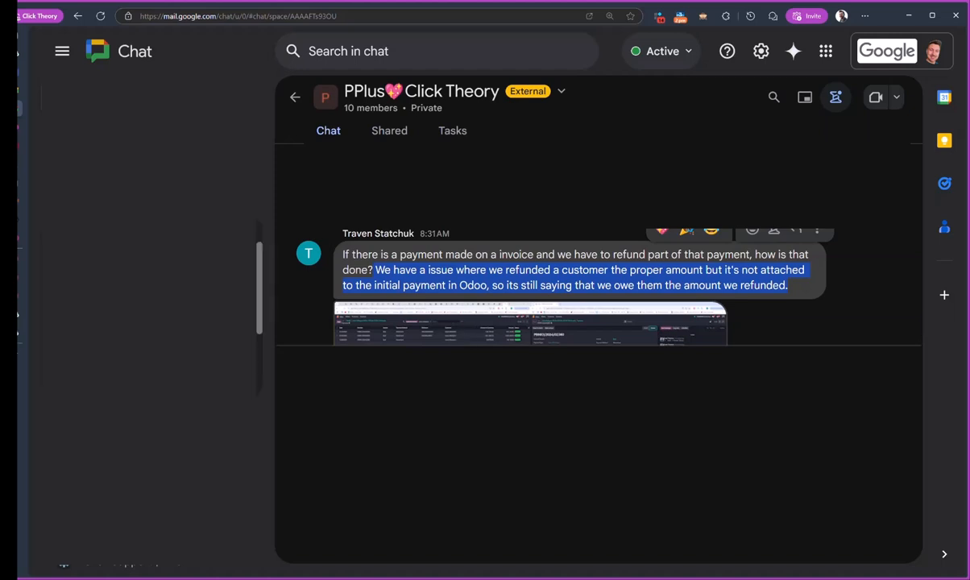
Step: Highlight the part of the chat message describing the refund that isn't attached to the initial payment in Odoo
drag(418, 254, 374, 274)
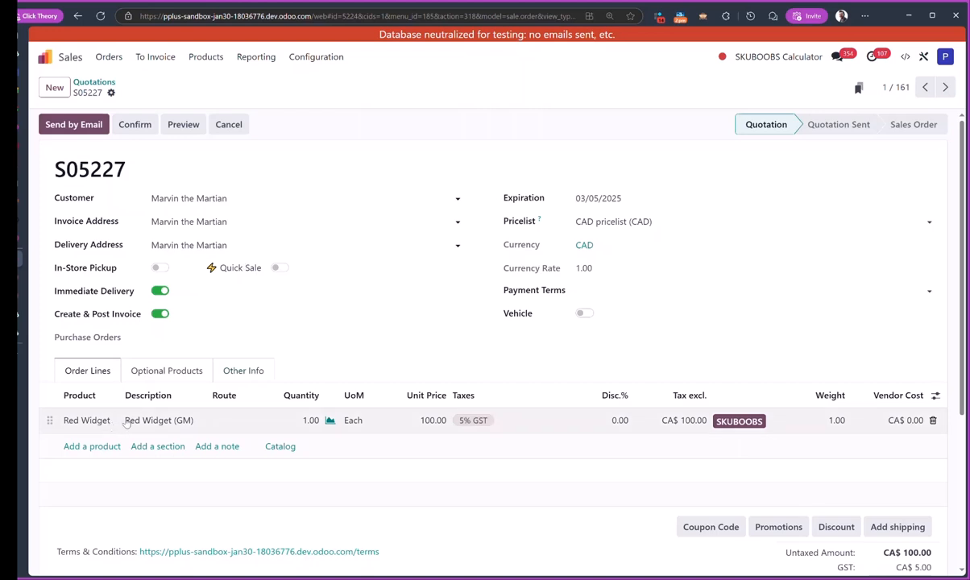
Step: Switch to Odoo Sales and confirm the Red Widget quotation with immediate delivery and automatic invoice posting enabled
scroll(355, 338, down, 1)
scroll(338, 322, up, 1)
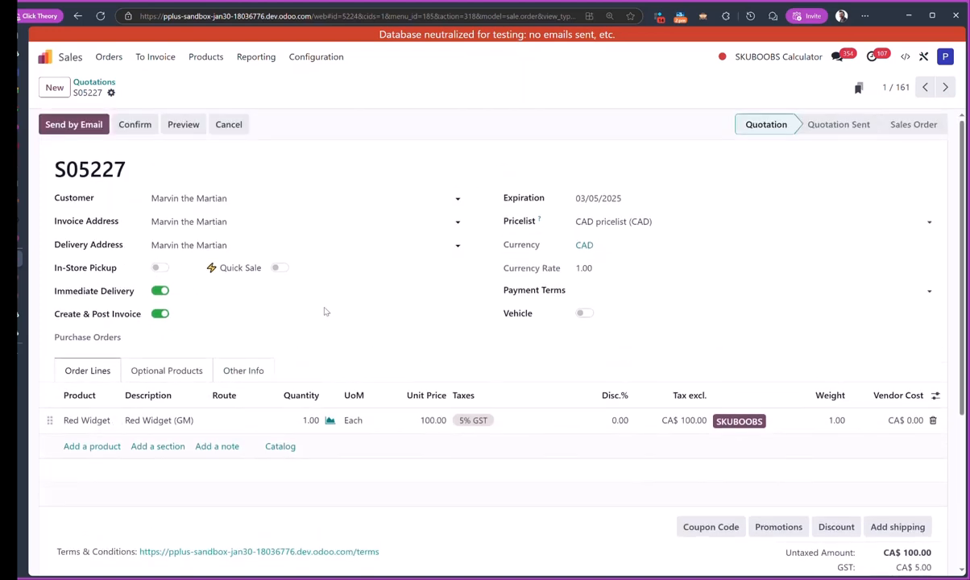
click(138, 126)
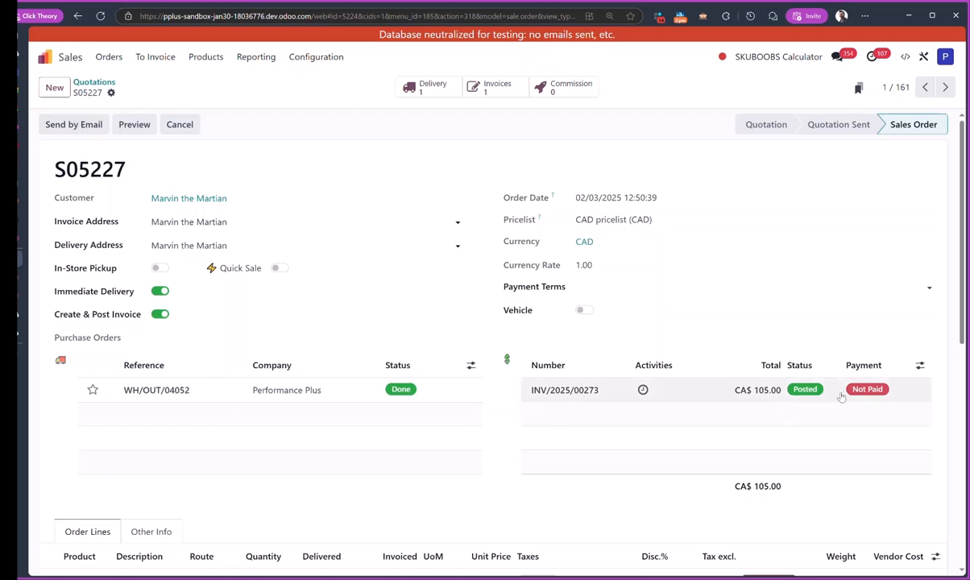
Step: Register a CA$105.00 payment in the Bank journal with a payment method on the order's unpaid invoice, and close the invoice
click(594, 395)
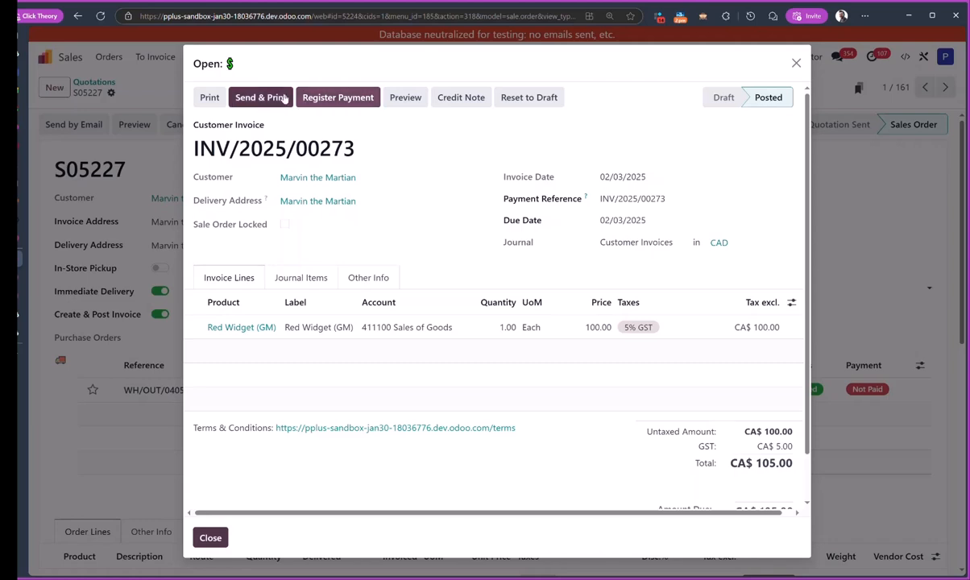
click(313, 98)
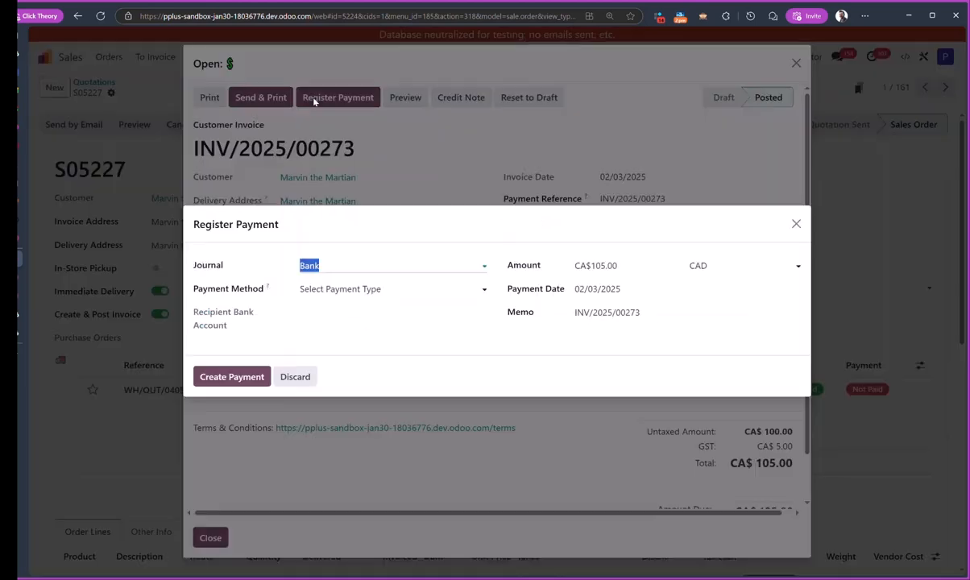
click(319, 292)
click(324, 327)
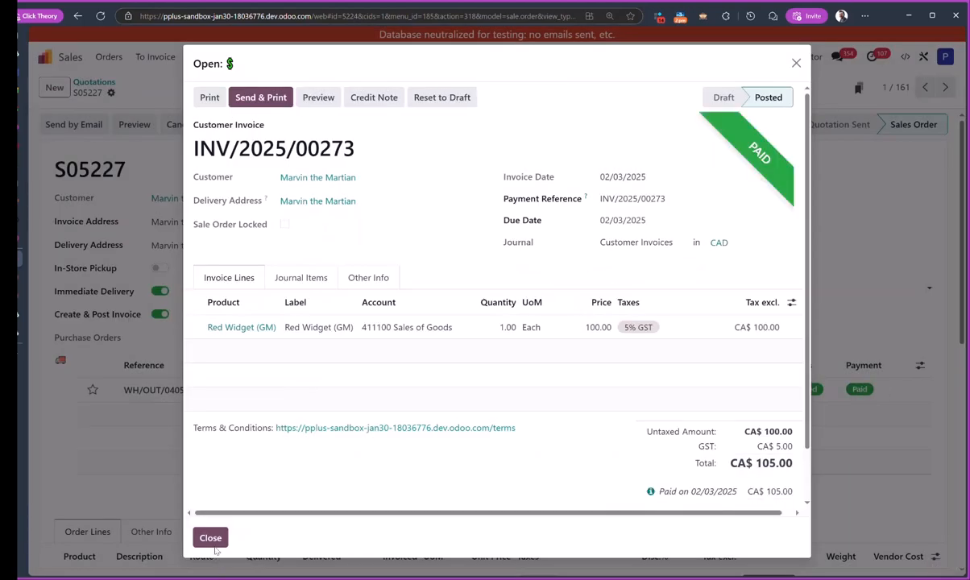
click(210, 537)
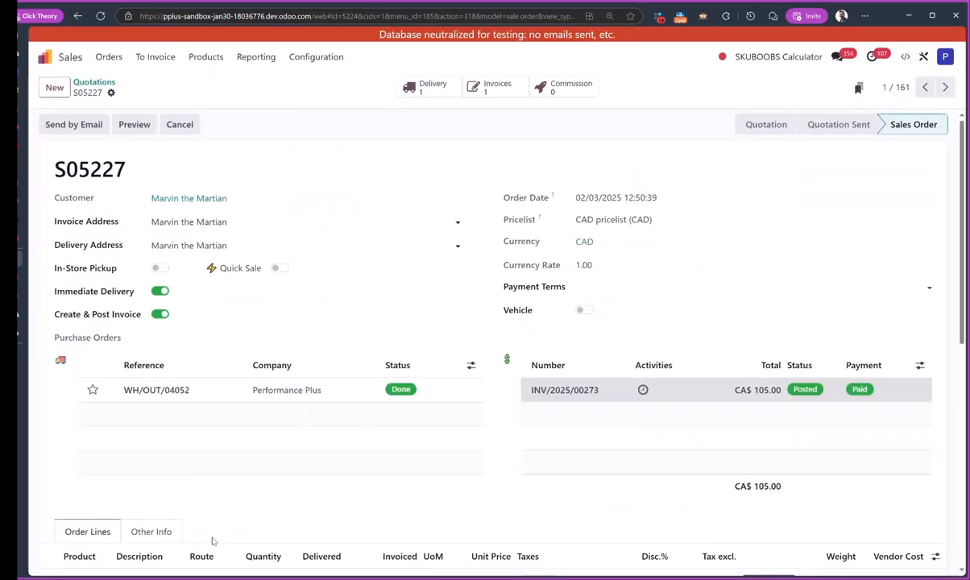
Step: Examine the sales order's lines, delivery and payment status, and the details of its linked invoice
scroll(361, 467, down, 1)
scroll(362, 468, down, 1)
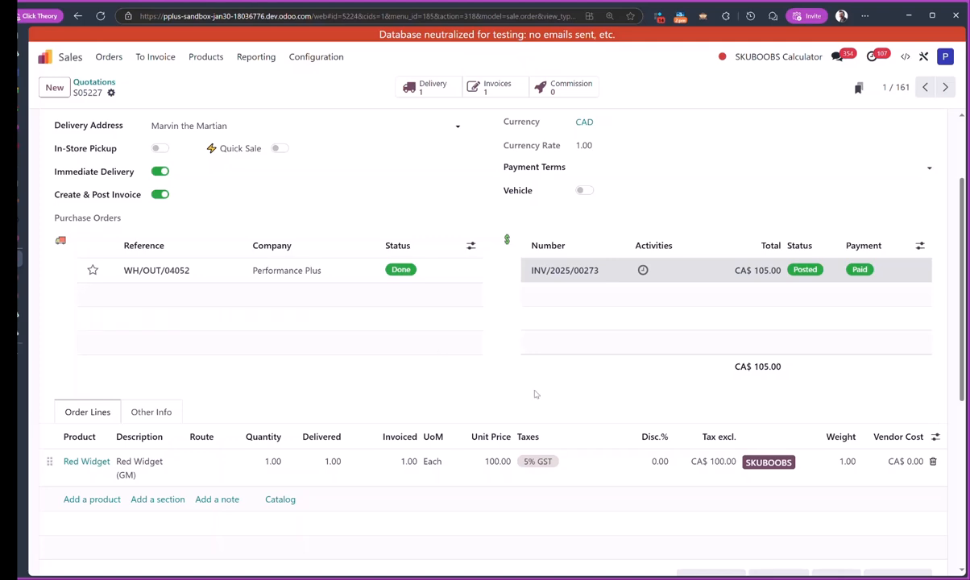
scroll(516, 306, down, 1)
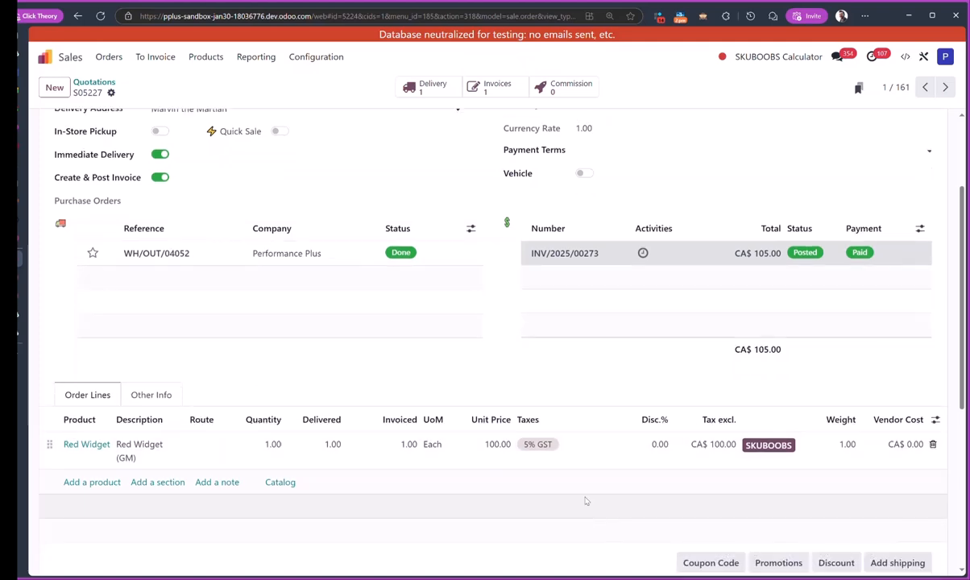
scroll(336, 270, up, 3)
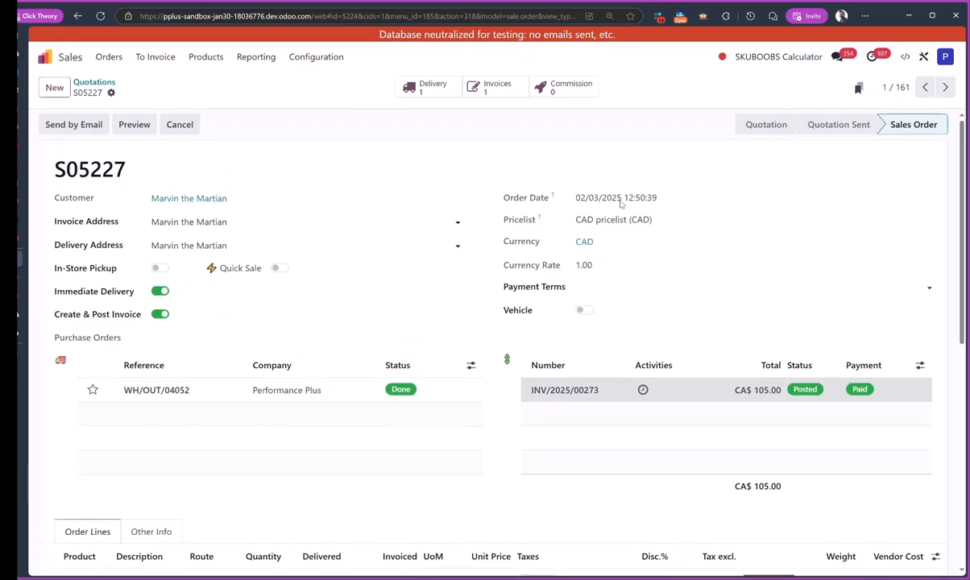
click(594, 395)
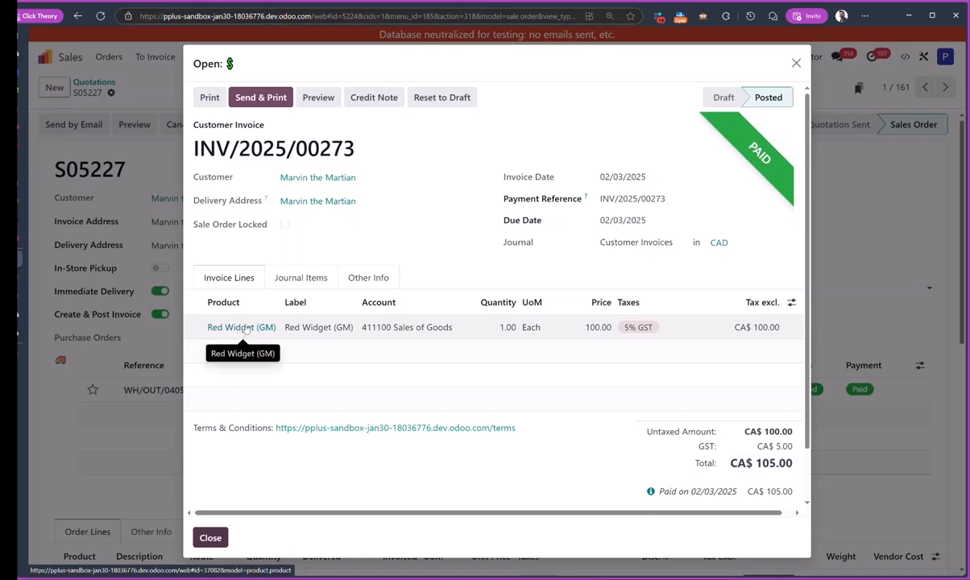
key(Escape)
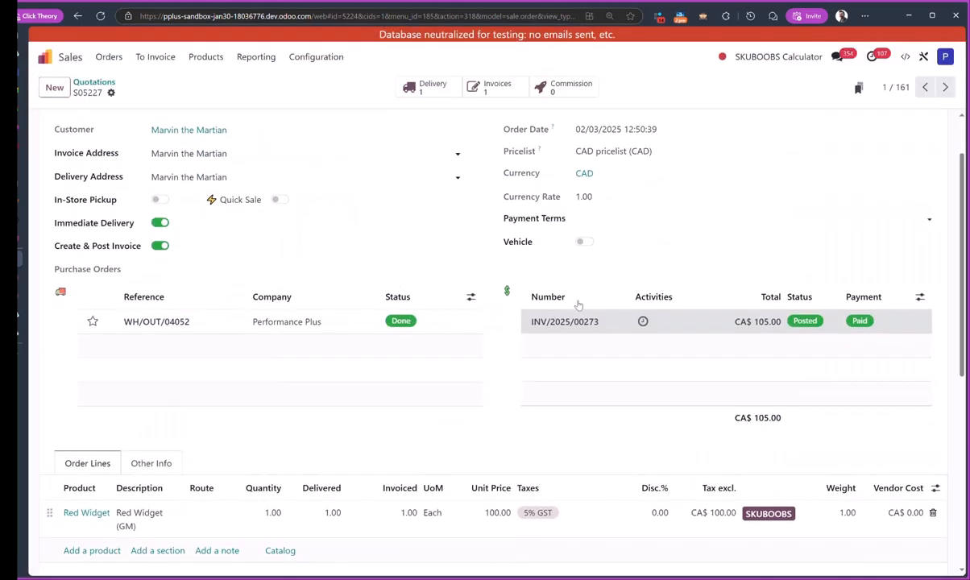
scroll(598, 348, up, 1)
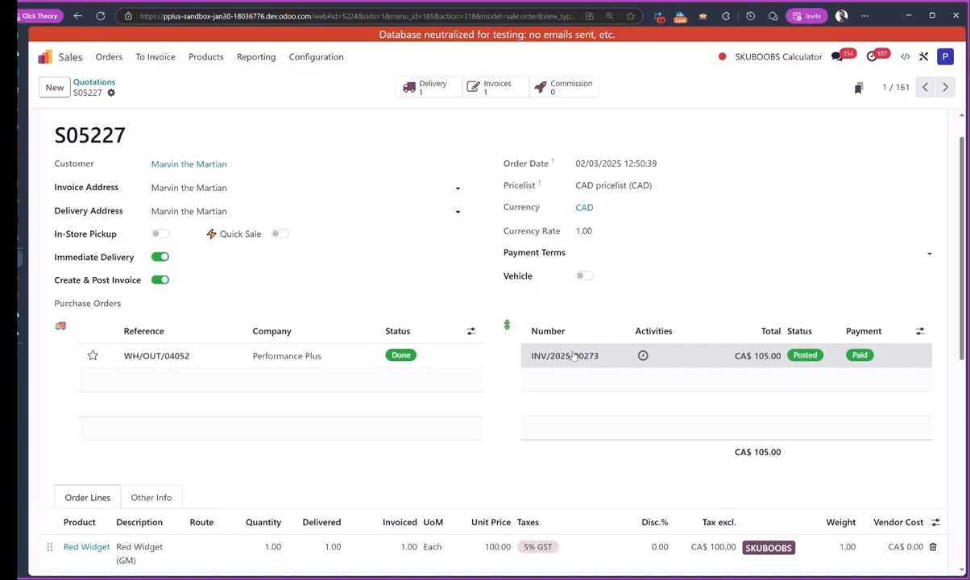
scroll(598, 348, down, 1)
scroll(322, 363, down, 1)
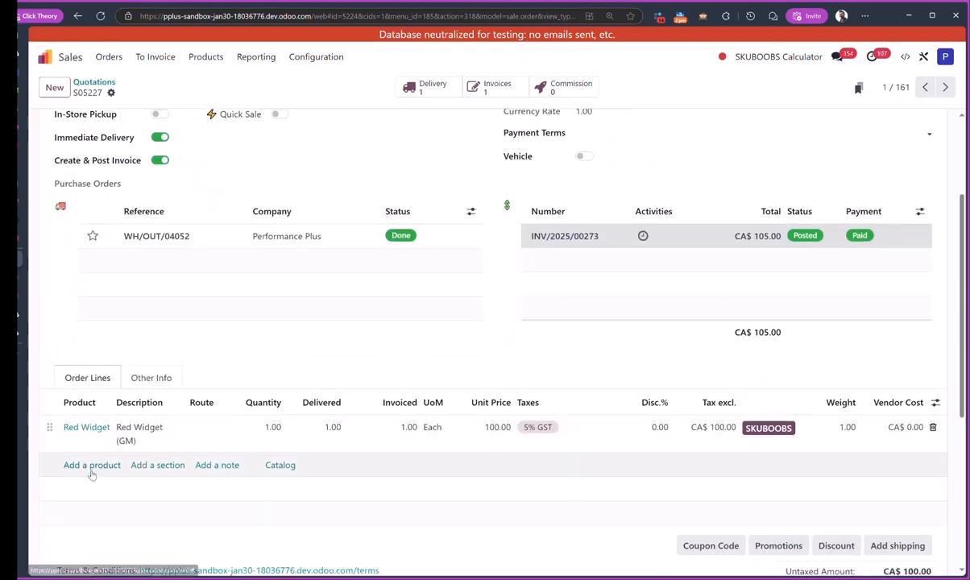
scroll(210, 417, up, 2)
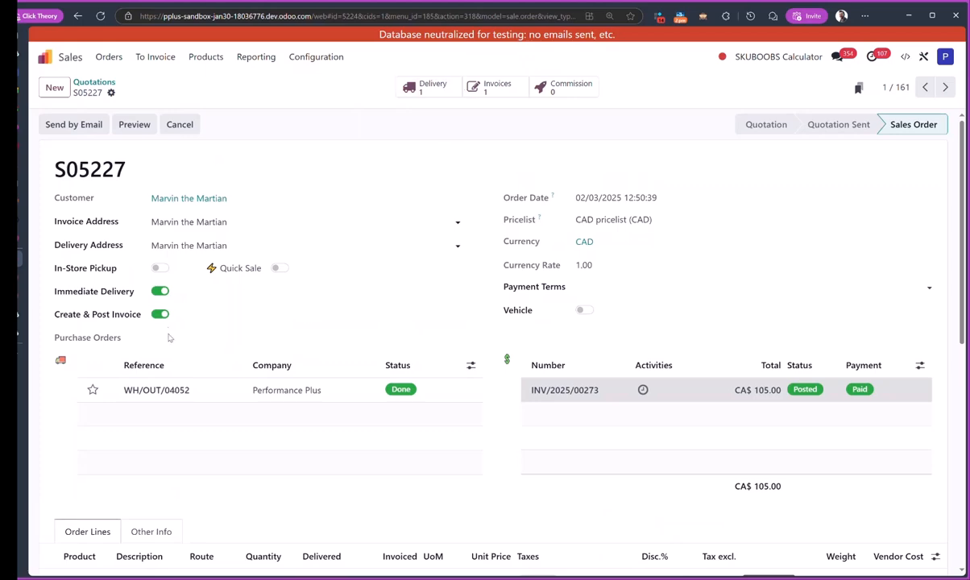
Step: Add the product "[CREDIT] Credit (or Refund)" as a new line below Red Widget on the sales order
scroll(168, 330, down, 1)
scroll(152, 416, down, 1)
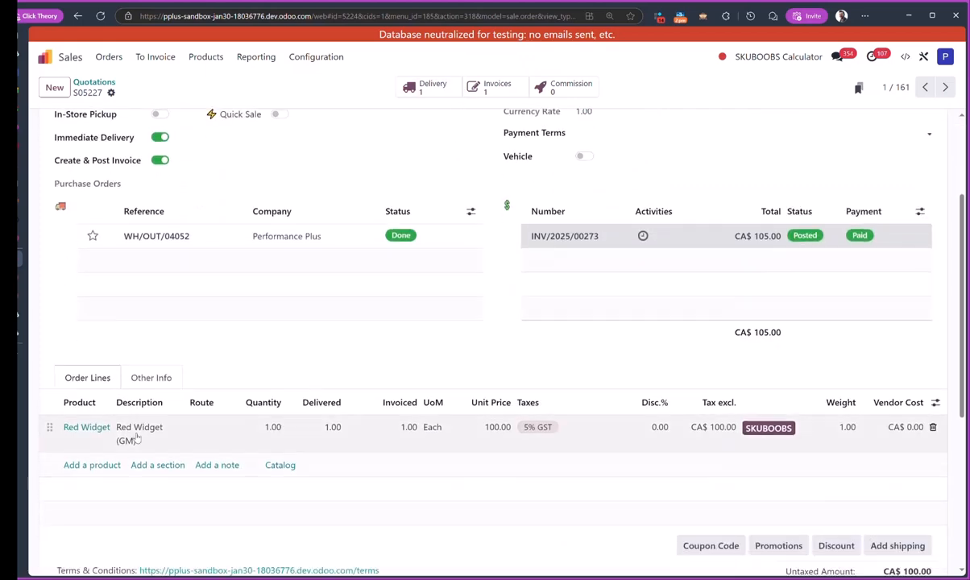
click(80, 465)
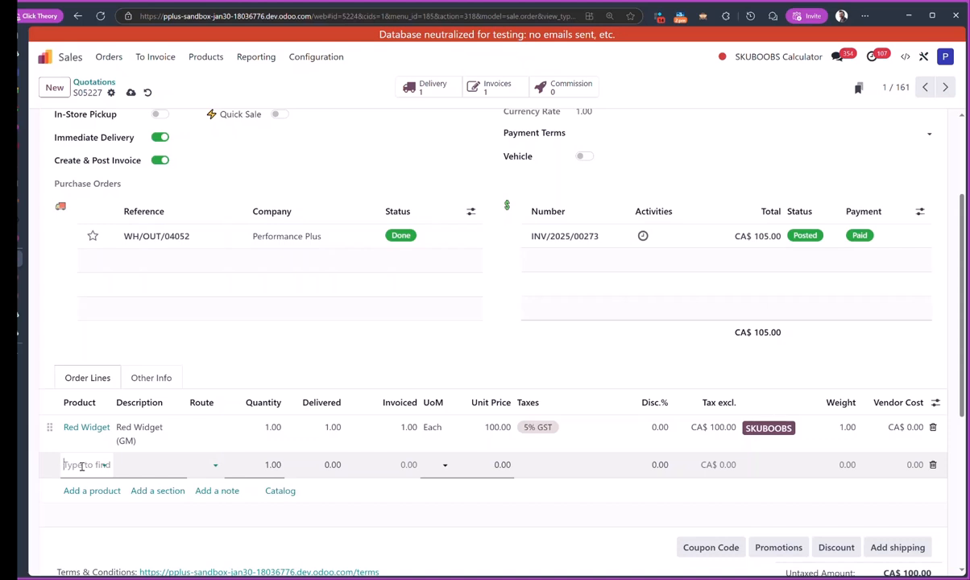
text(credit)
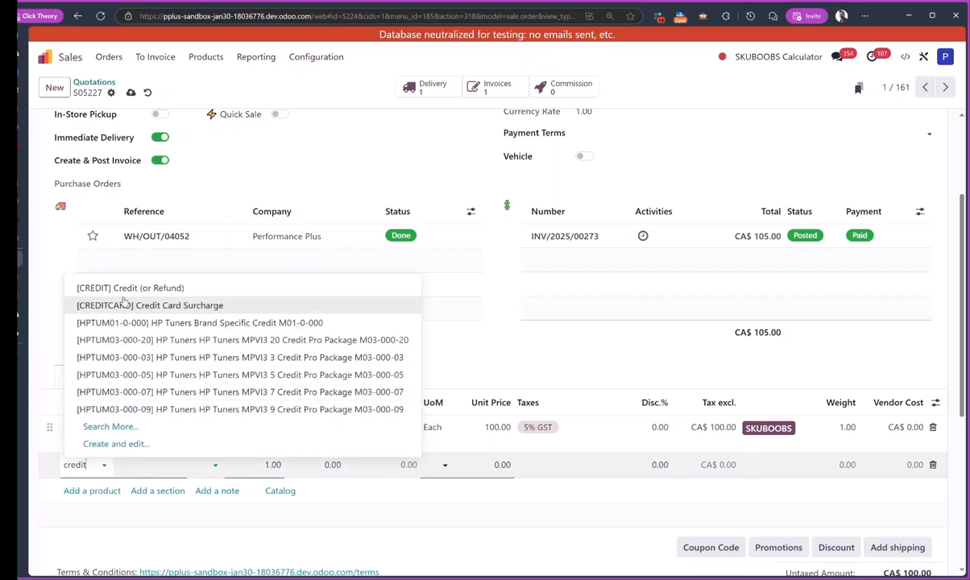
click(118, 288)
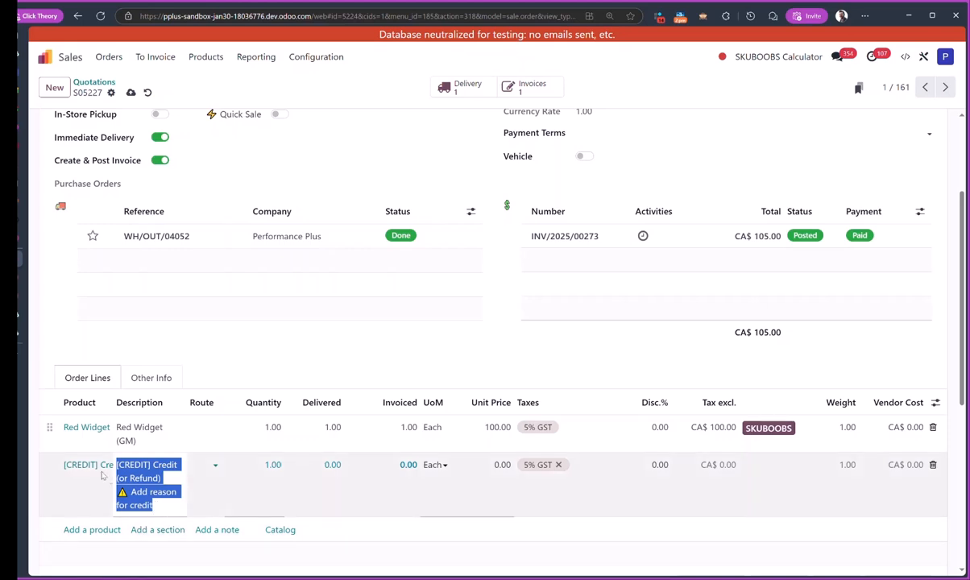
Step: Widen the Product column, open the Credit (or Refund) product record and bring up its sales description
drag(113, 403, 202, 403)
click(181, 464)
click(168, 466)
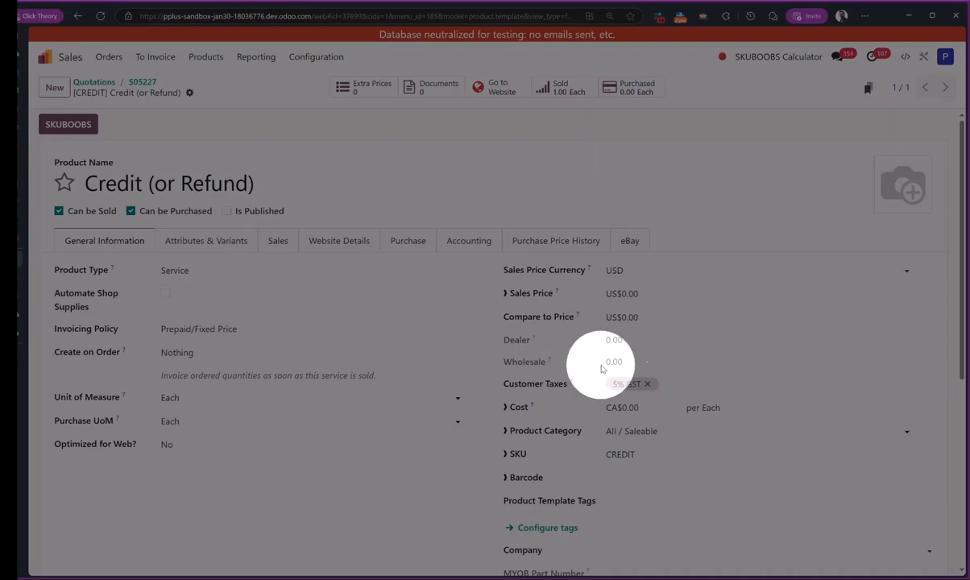
click(206, 242)
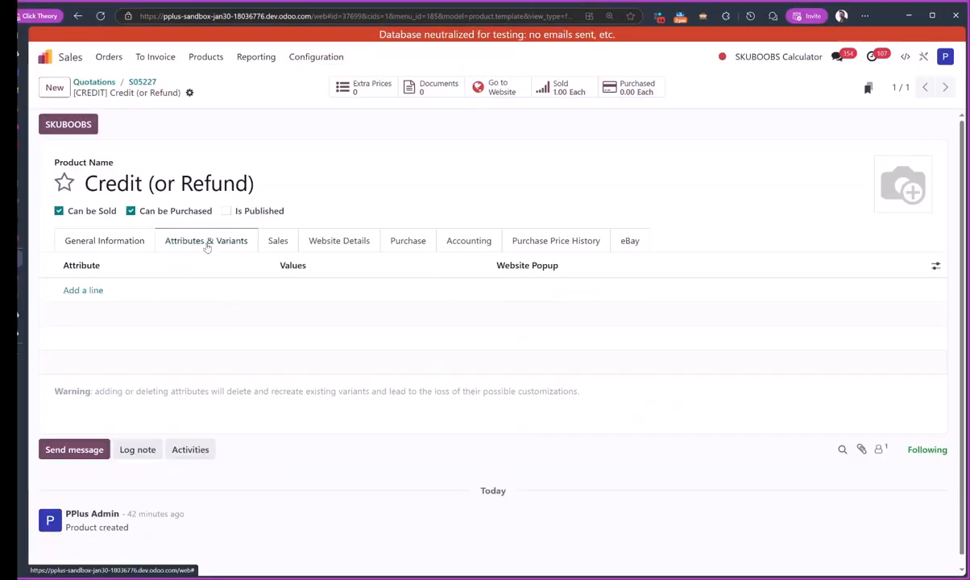
click(270, 243)
scroll(285, 303, down, 4)
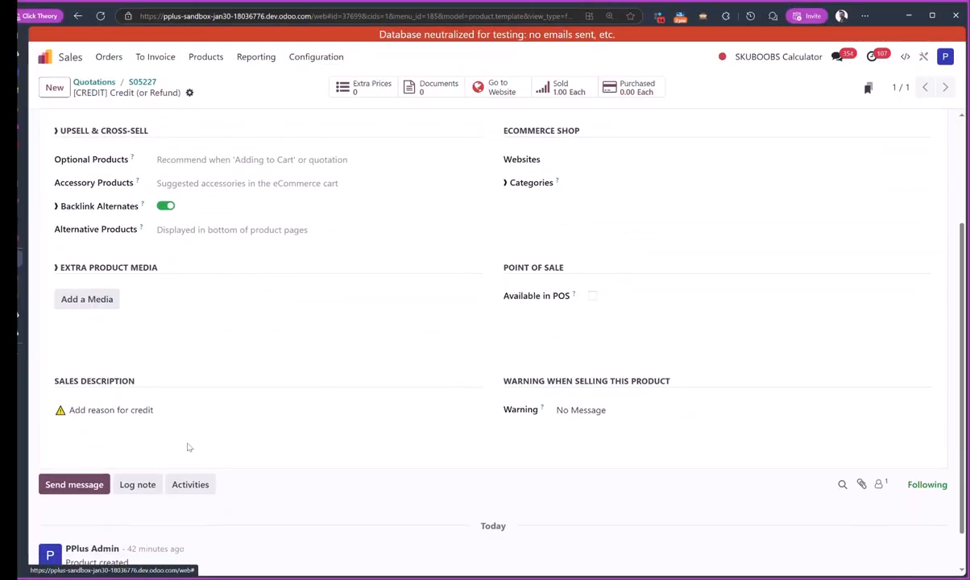
Step: Append a warning-sign emoji after "Add reason for credit" in the product's sales description and return to the sales order
drag(160, 409, 50, 411)
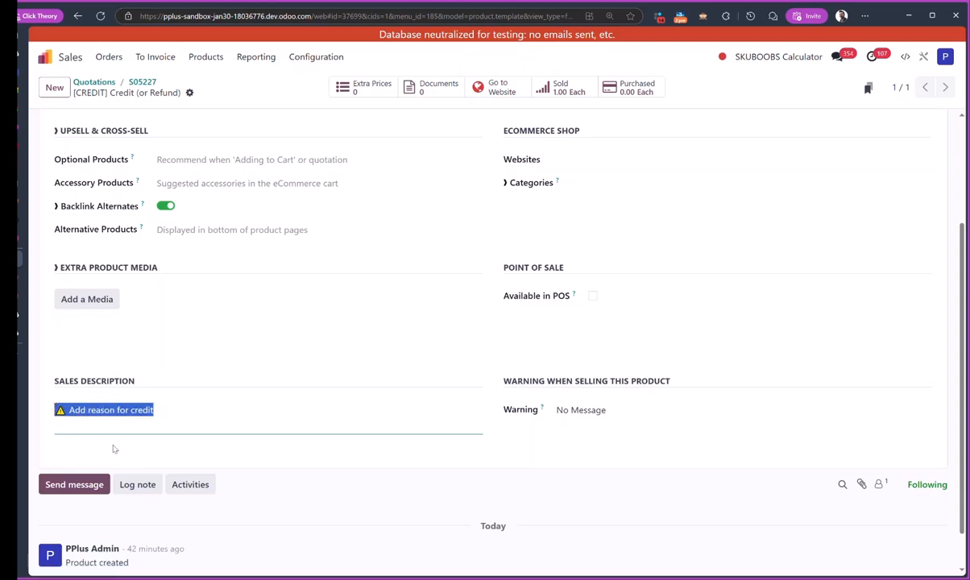
click(174, 411)
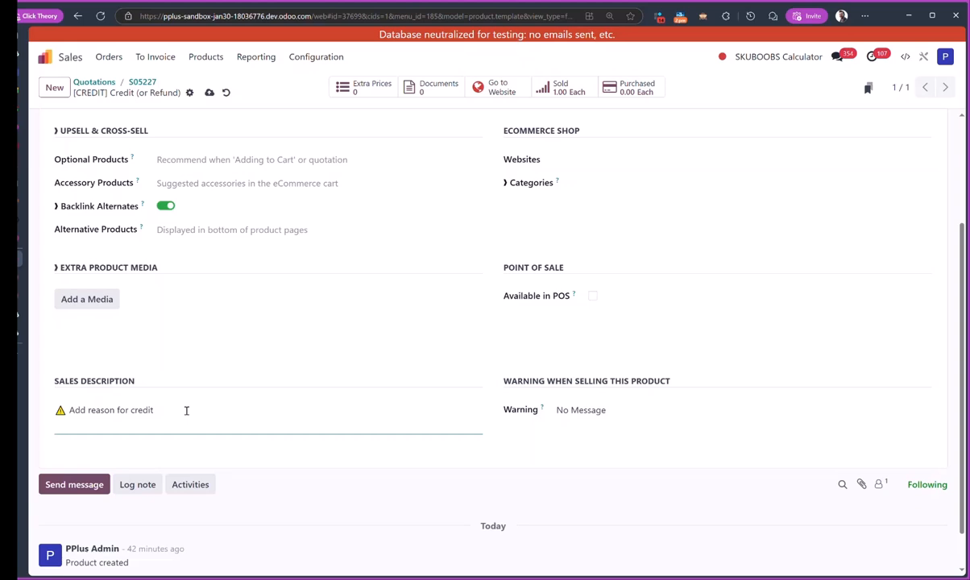
key(super+period)
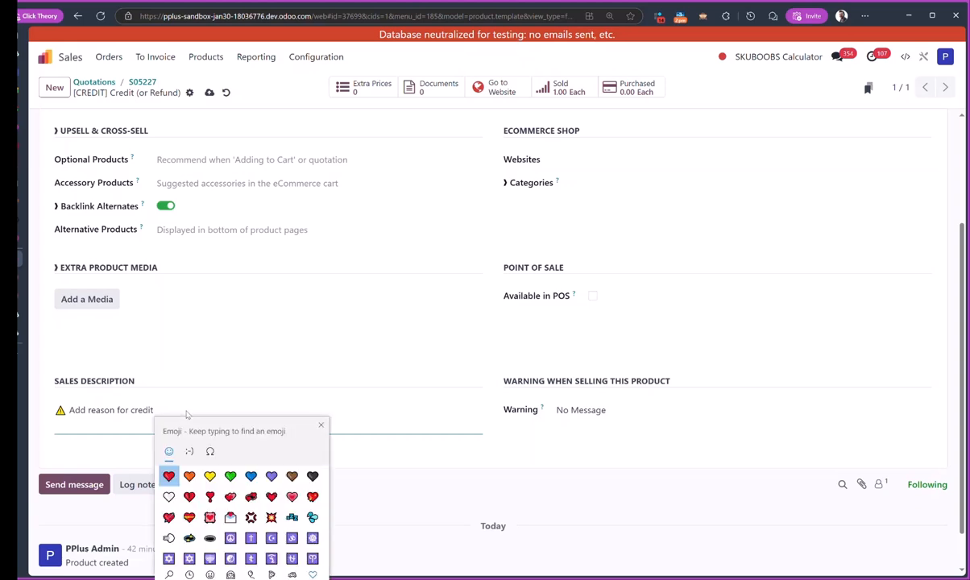
key(Down)
key(Down)
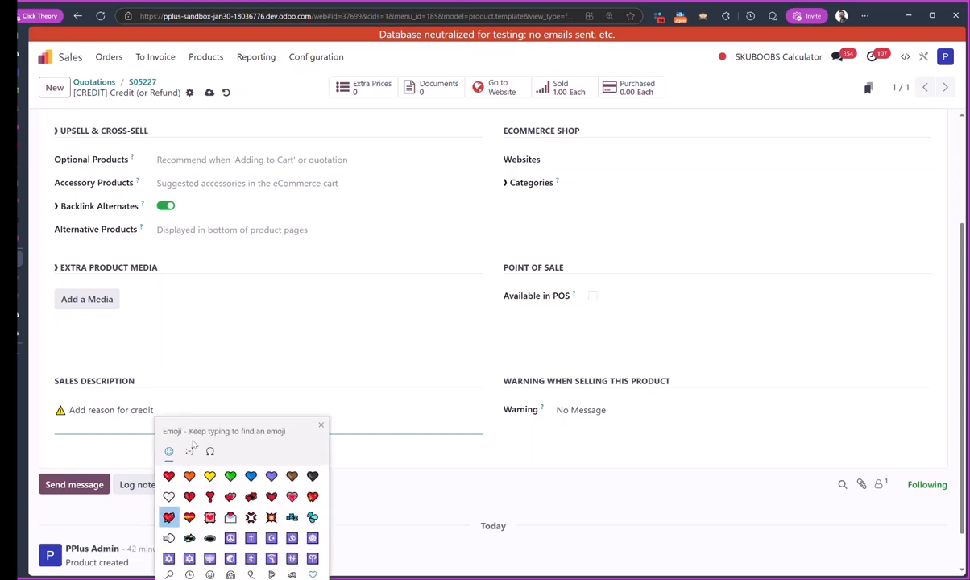
text(alert)
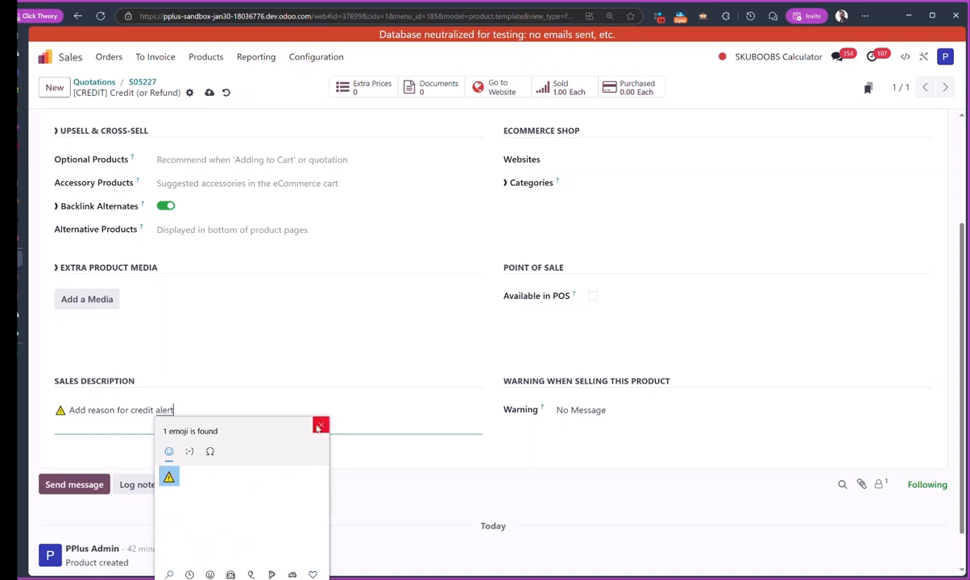
key(Return)
click(319, 426)
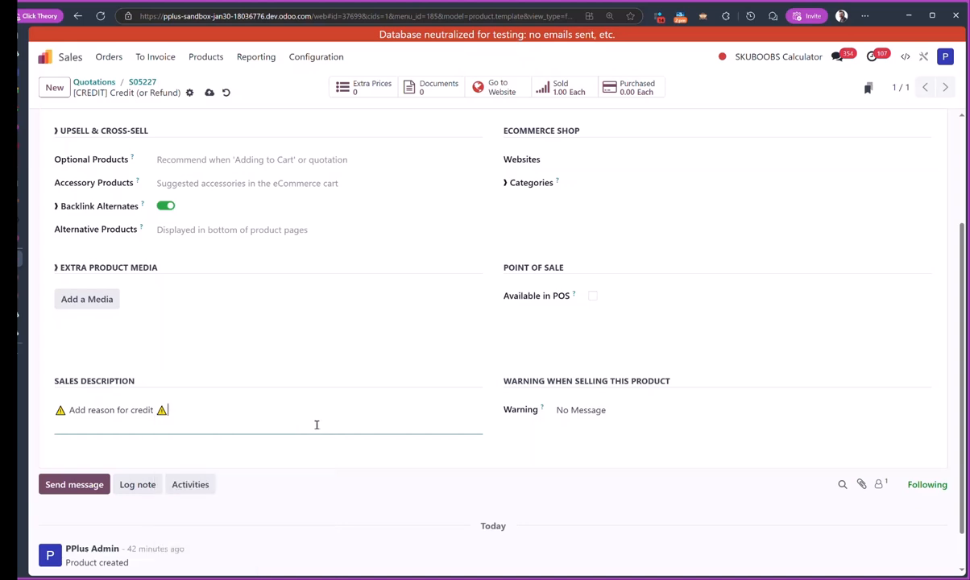
click(143, 83)
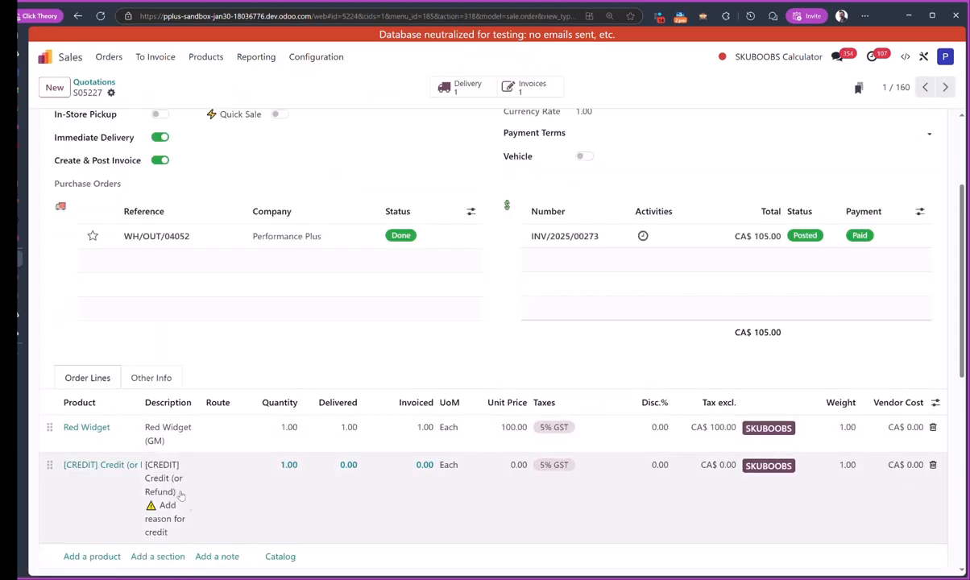
Step: Replace the credit line's description with "Promised discount"
click(182, 532)
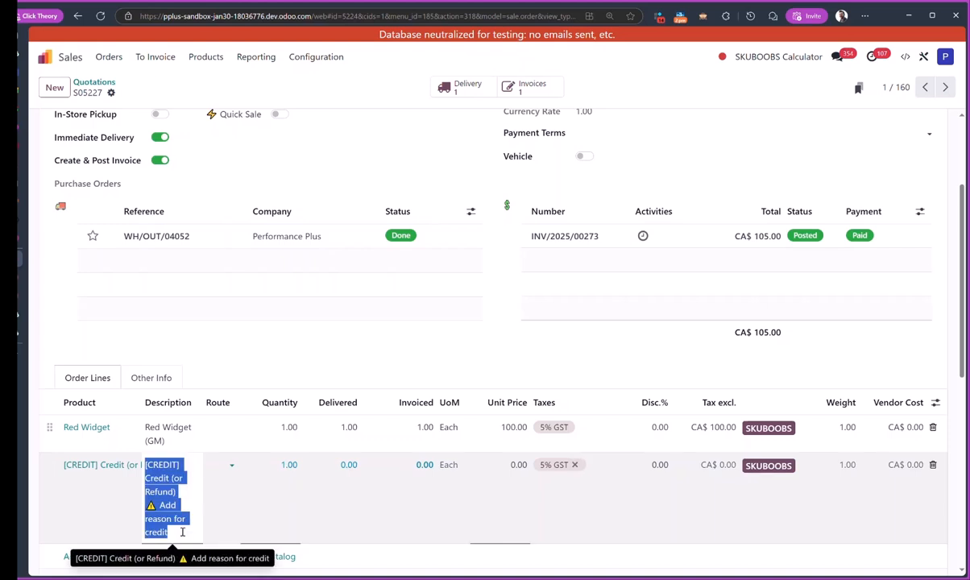
text(Promised discount)
key(Tab)
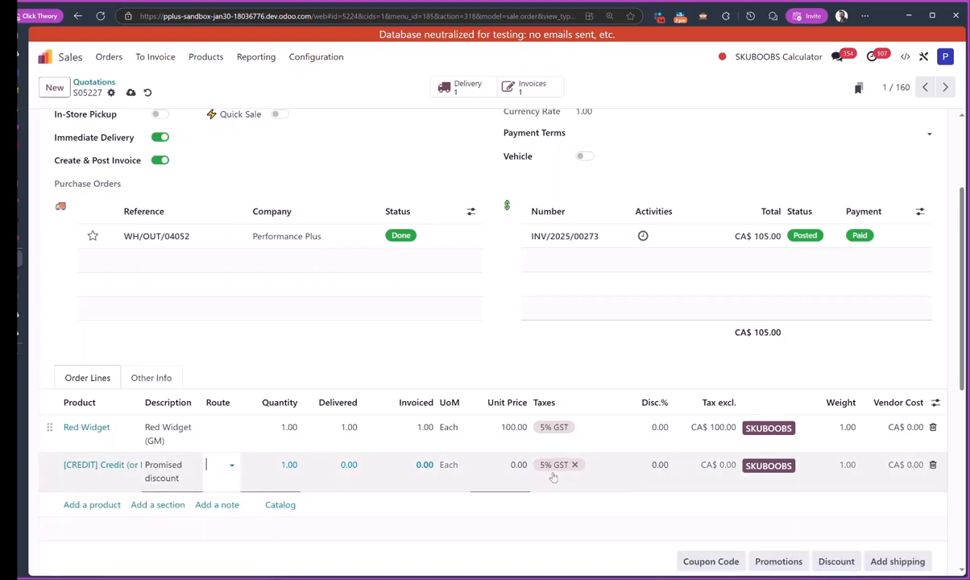
Step: Set the credit line's quantity to -1 and its unit price to 20, keeping the 5% GST tax
click(291, 465)
key(BackSpace)
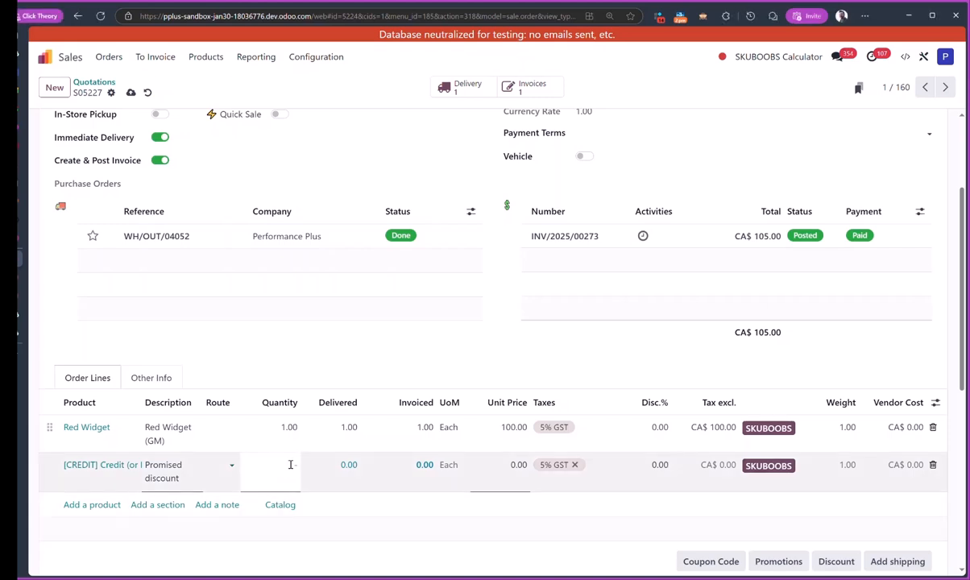
text(-1)
key(Tab)
key(Tab)
key(Tab)
key(Tab)
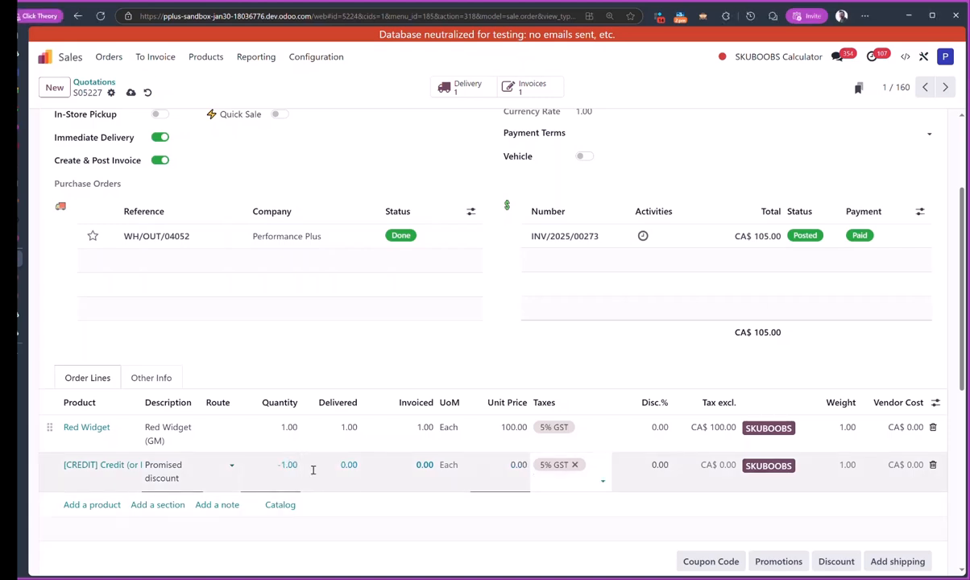
key(shift+Tab)
text(20)
key(Tab)
key(Tab)
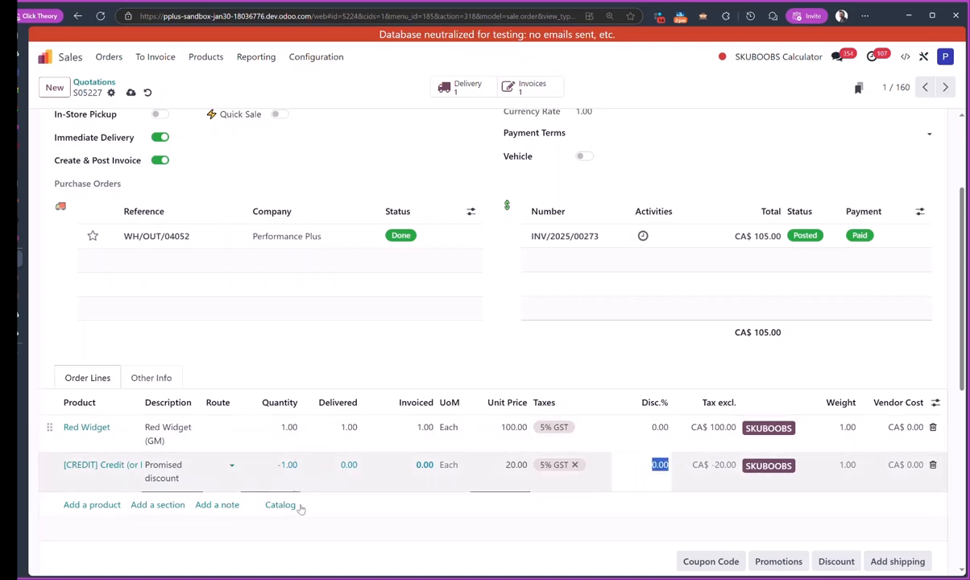
click(304, 510)
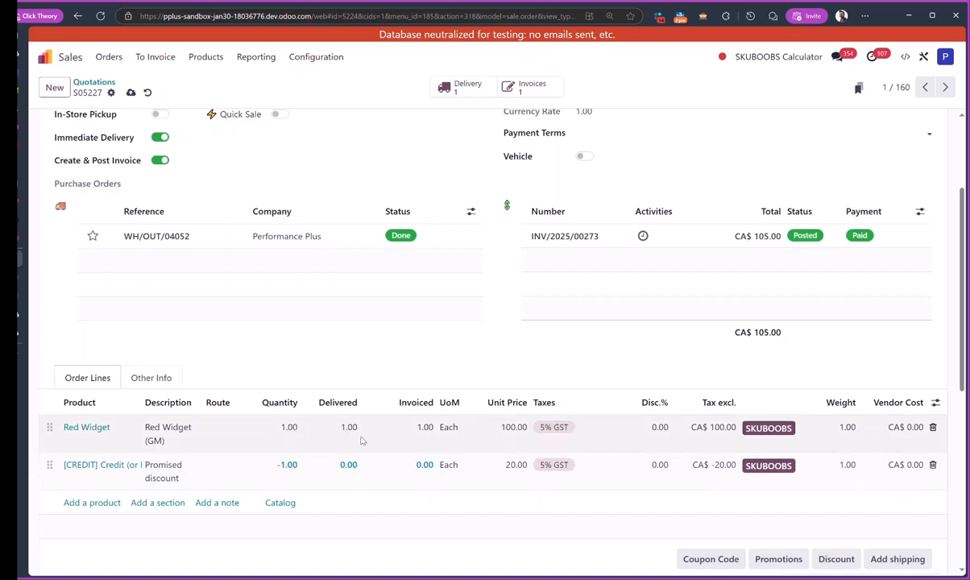
Step: Create a draft credit note from the sales order using the Regular invoice option
scroll(362, 440, up, 1)
scroll(140, 137, up, 2)
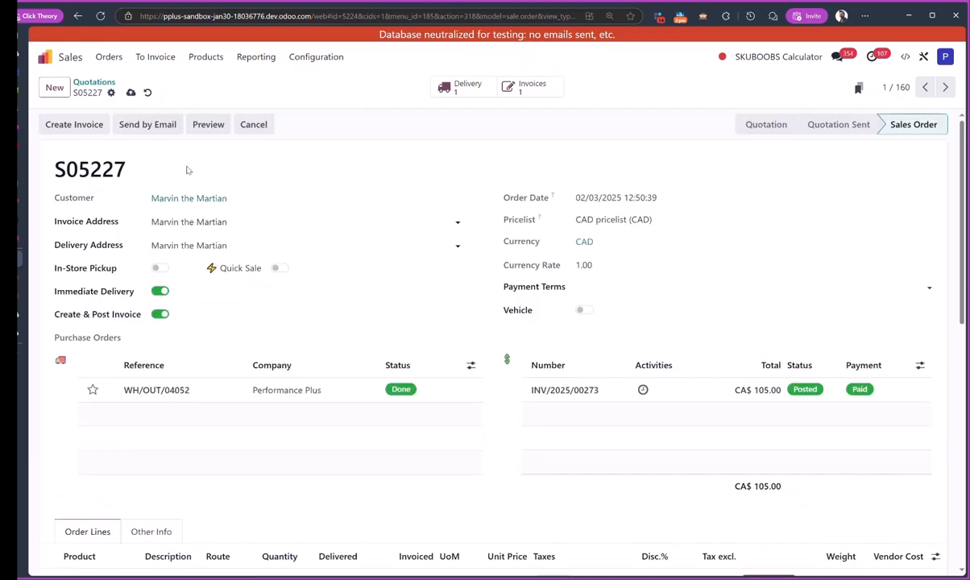
click(74, 124)
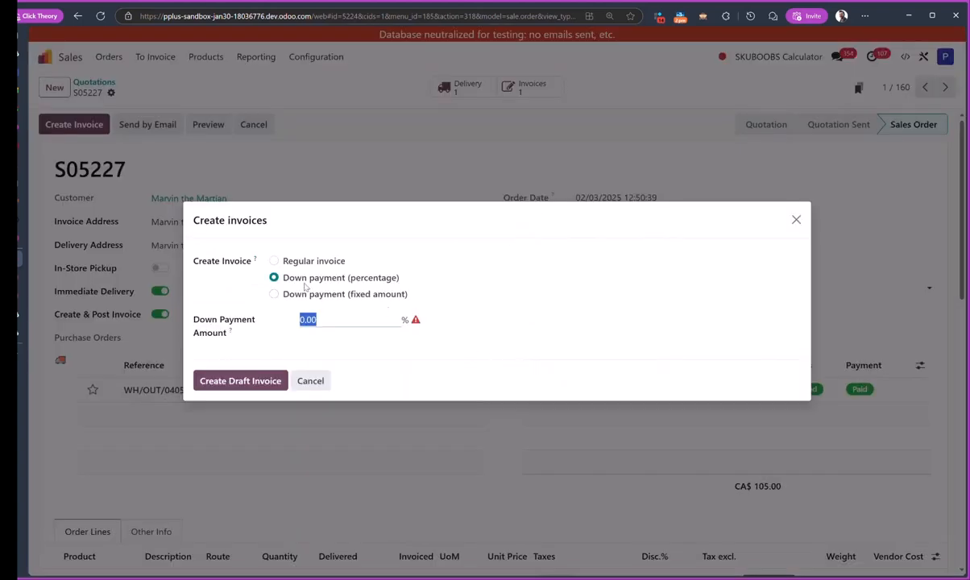
click(274, 261)
click(277, 367)
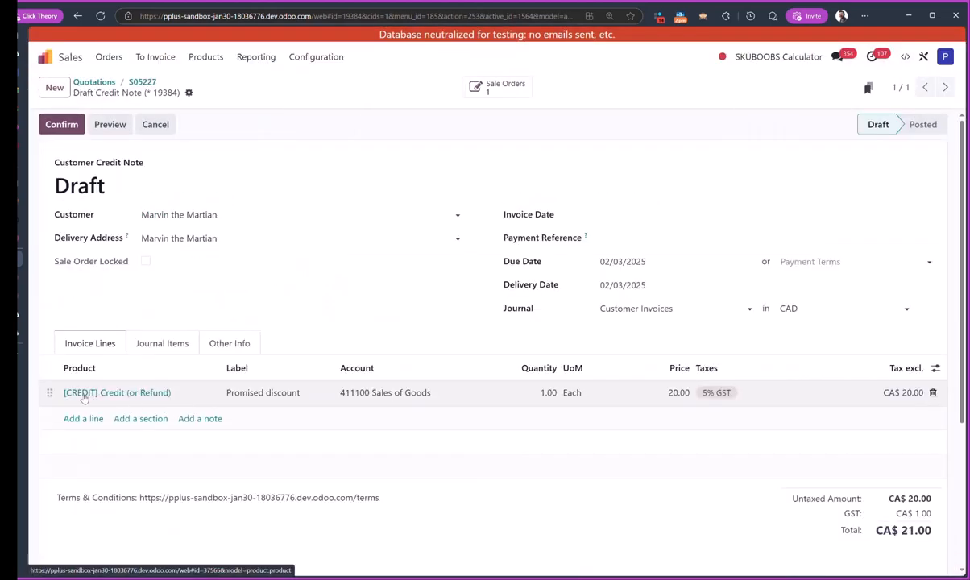
Step: Check the Credit (or Refund) line on the draft customer credit note and confirm the credit note
drag(155, 166, 120, 240)
click(121, 393)
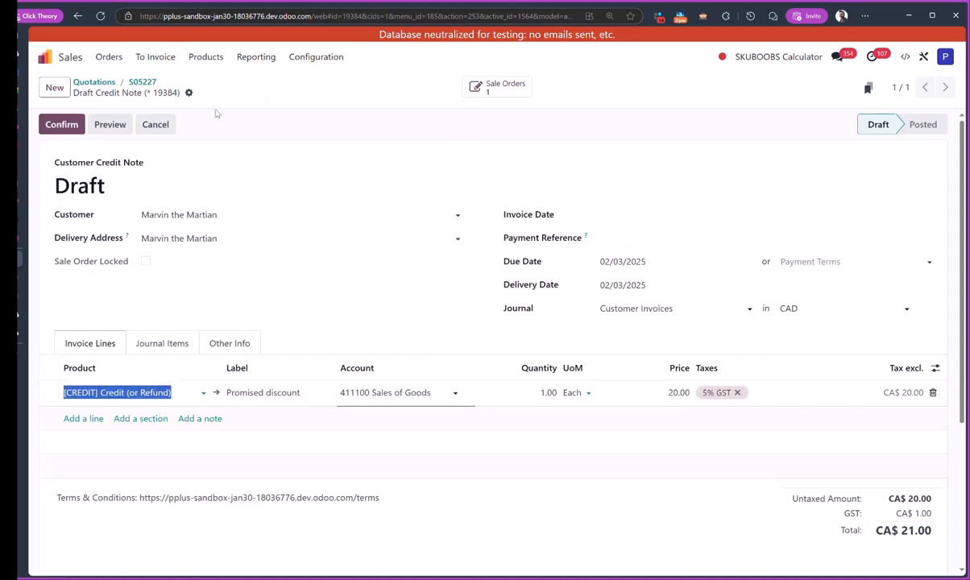
click(63, 127)
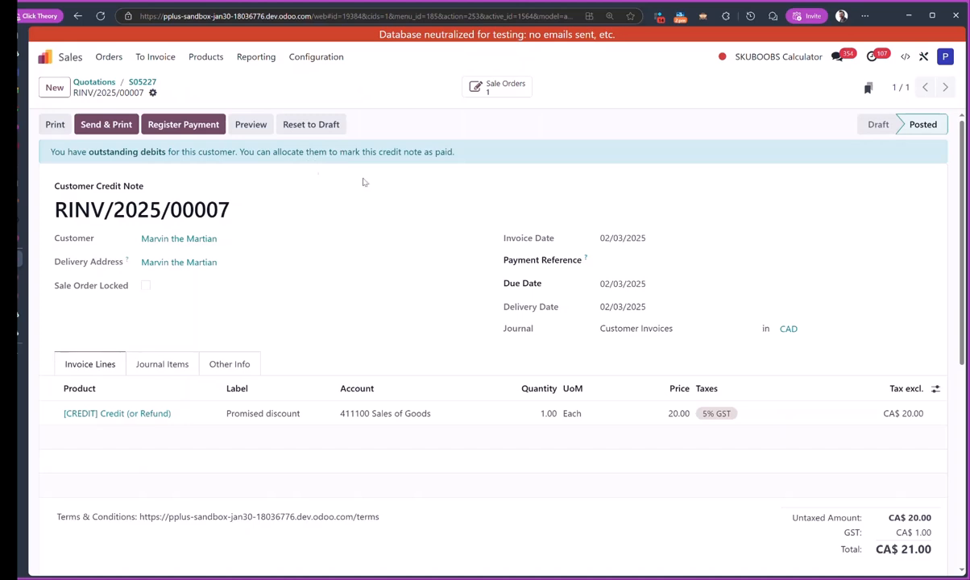
Step: Register the credit note's CA$21.00 refund payment with the Bank journal and Debit method, leaving the recipient bank account empty
click(189, 128)
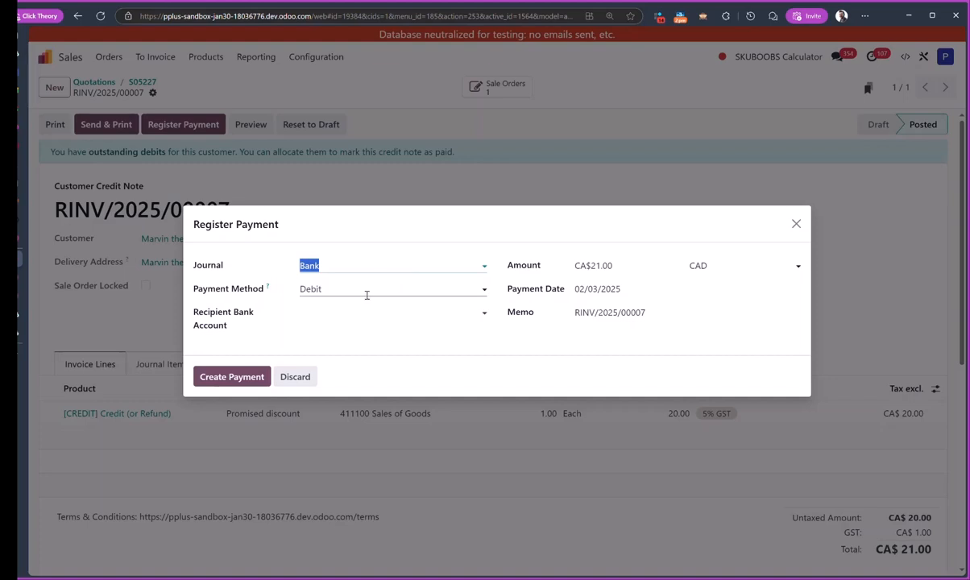
click(329, 311)
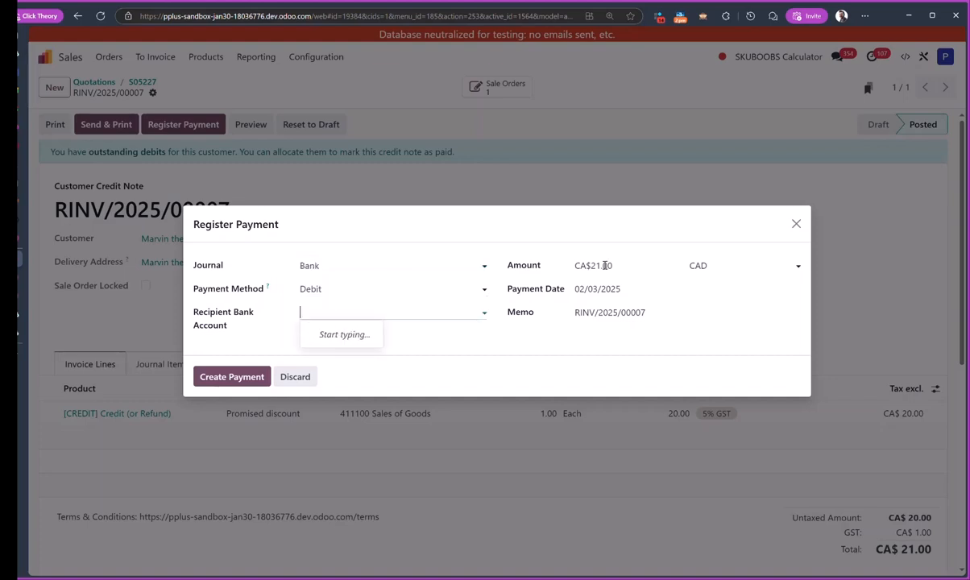
click(232, 376)
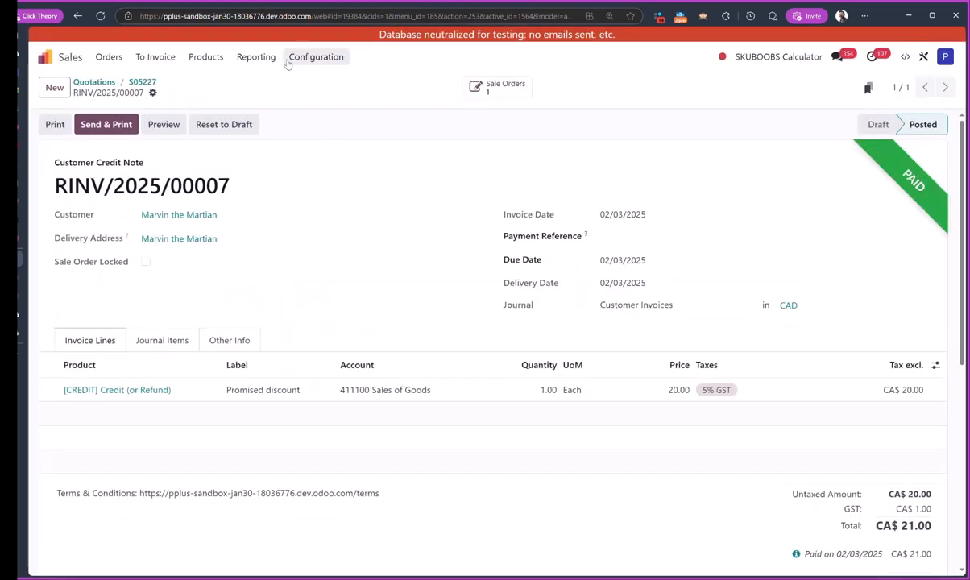
Step: Return to the linked sales order and review its invoice and credit note list, order lines and totals
click(484, 87)
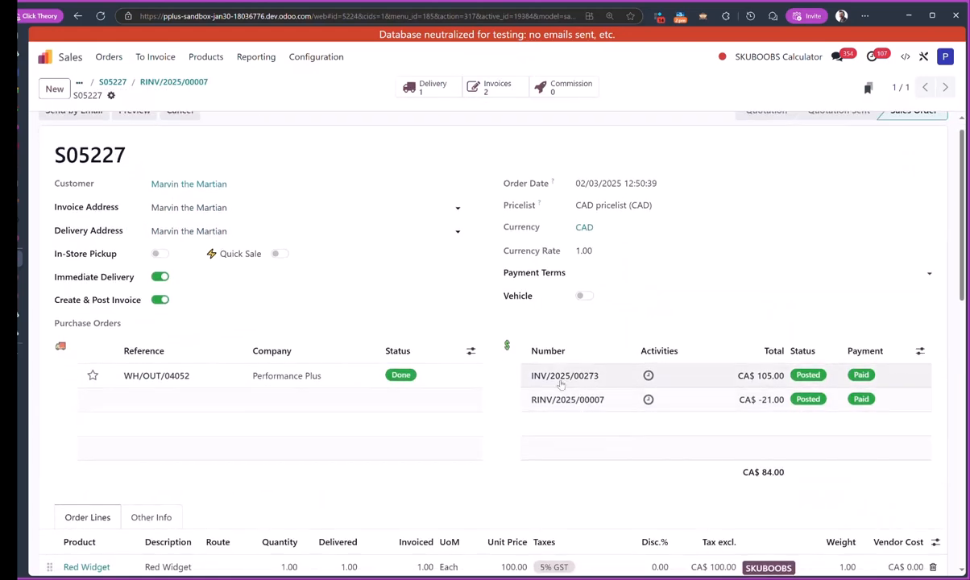
scroll(451, 379, down, 5)
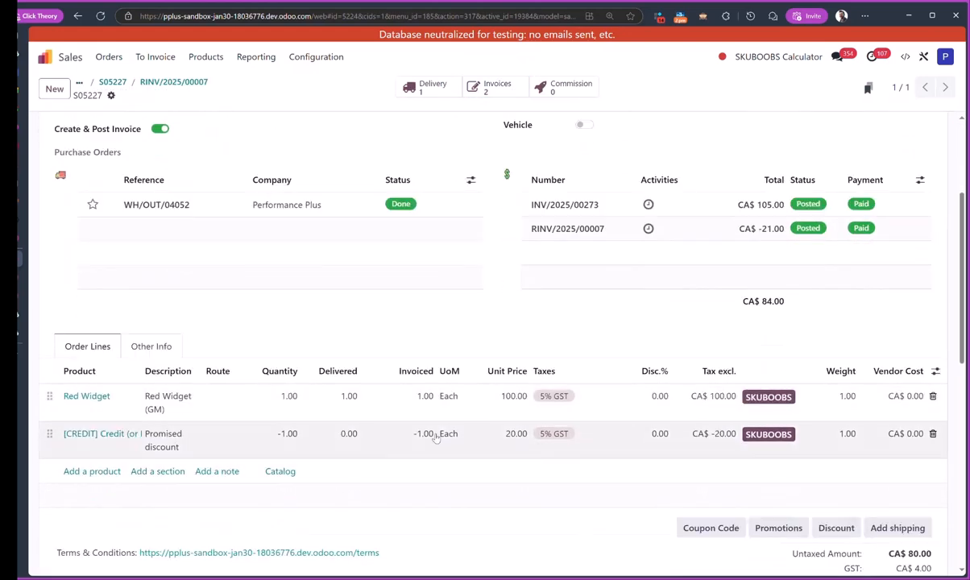
scroll(758, 516, down, 3)
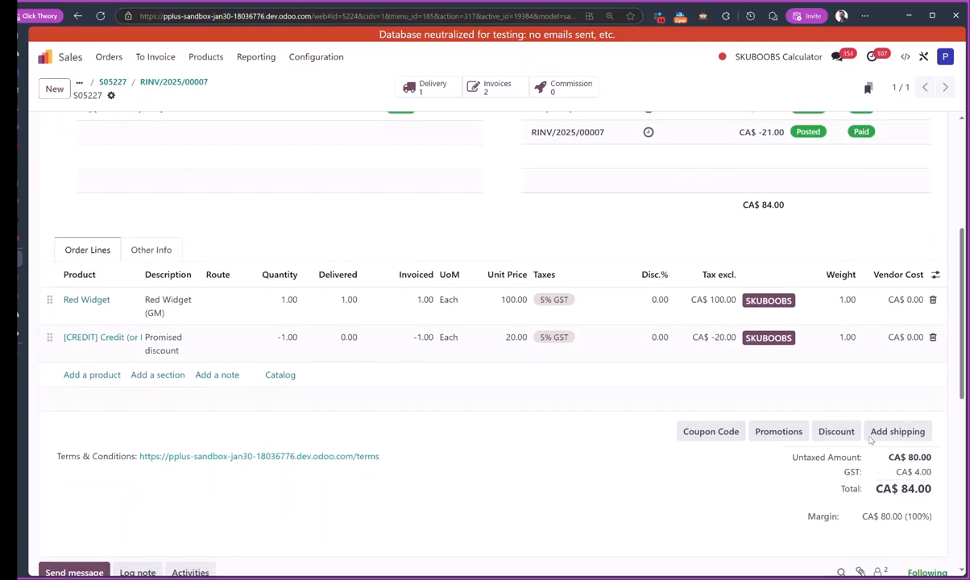
scroll(819, 390, up, 4)
scroll(564, 290, up, 4)
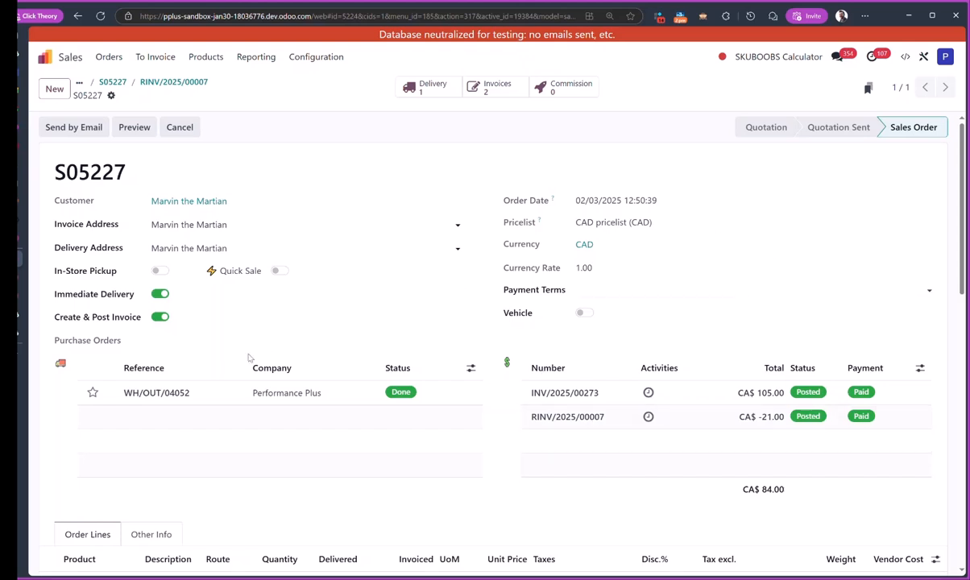
Step: Examine the commission validity and amount in the sales order's other information
scroll(455, 316, down, 3)
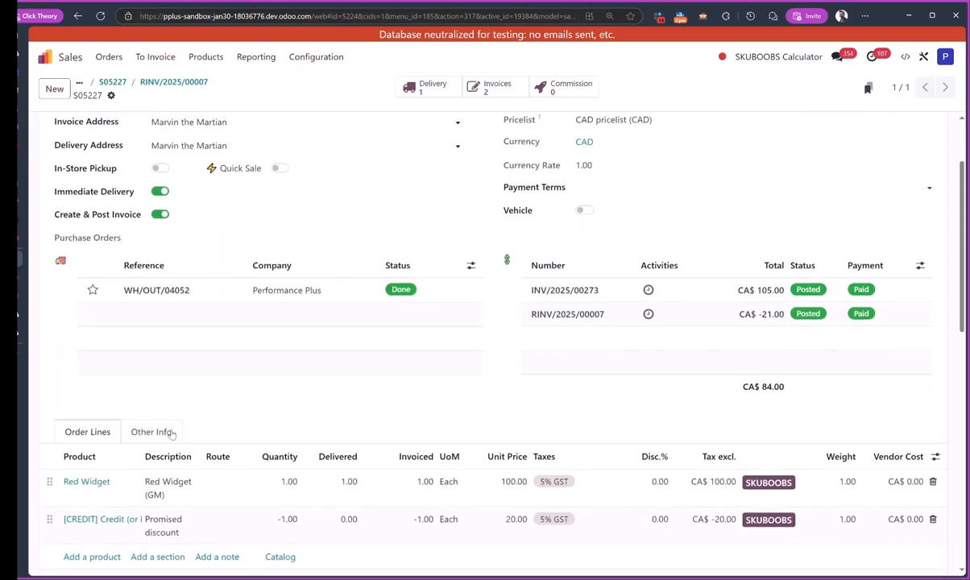
click(153, 432)
scroll(560, 409, down, 6)
scroll(564, 405, down, 5)
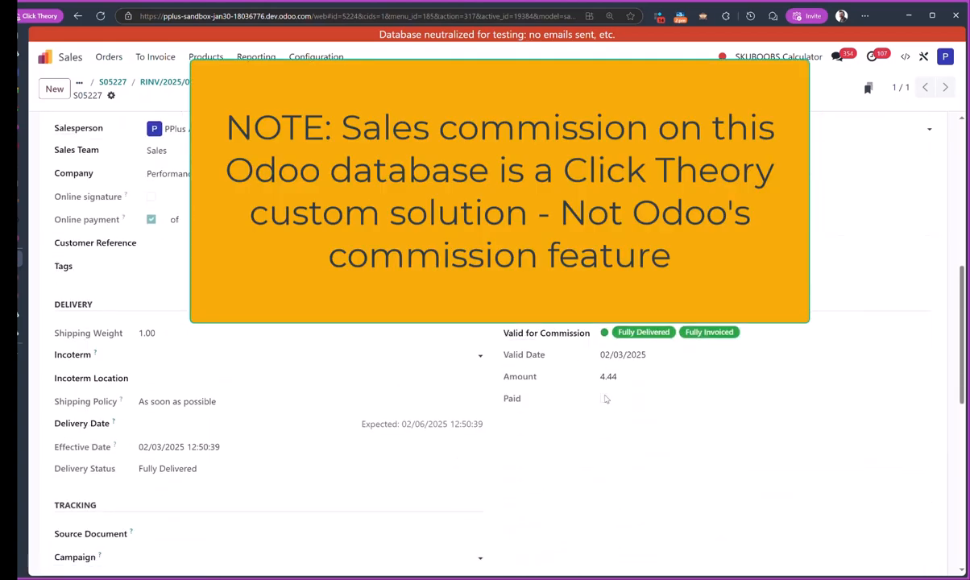
scroll(611, 404, up, 12)
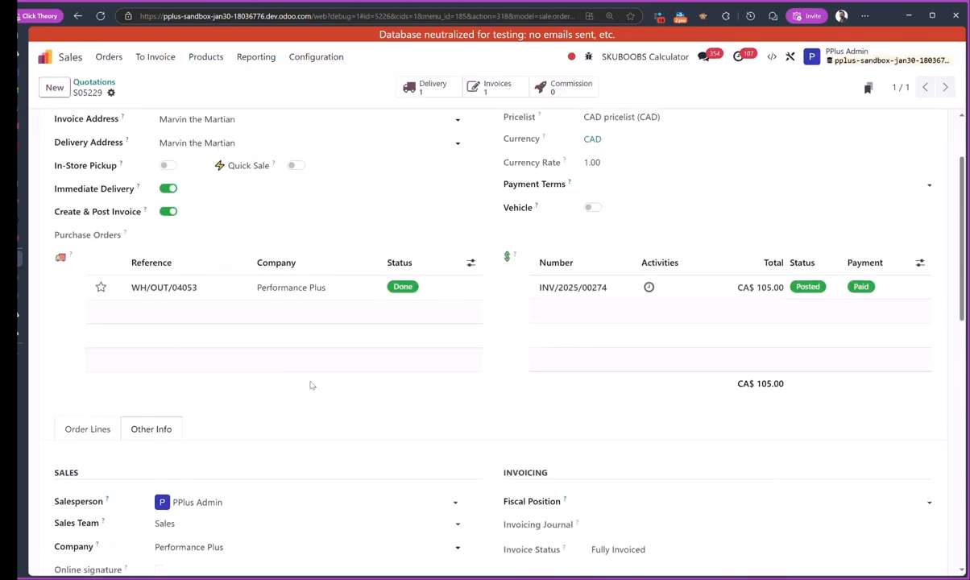
Step: Open the sales order linked to the second paid invoice and review its delivery, invoice and order line details
scroll(308, 377, up, 2)
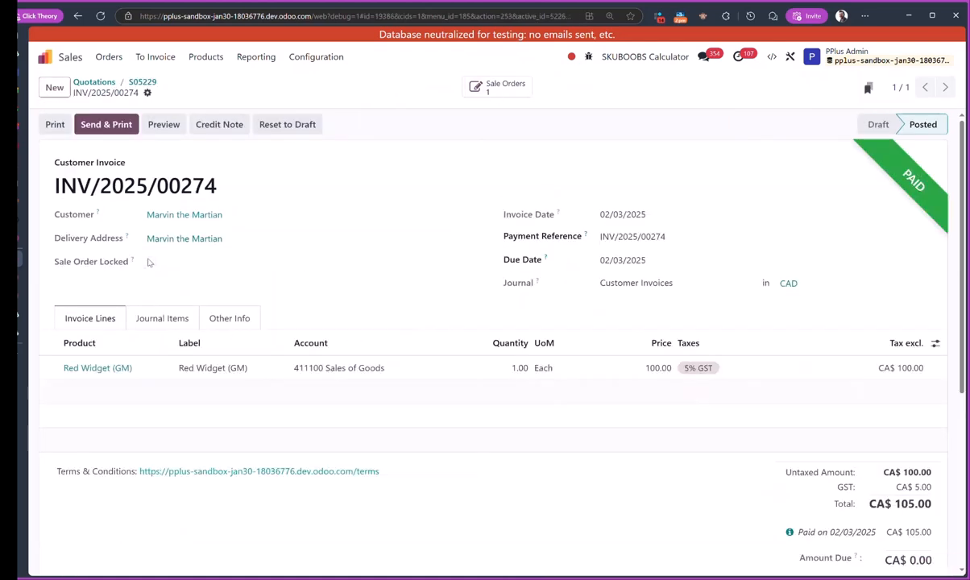
click(497, 87)
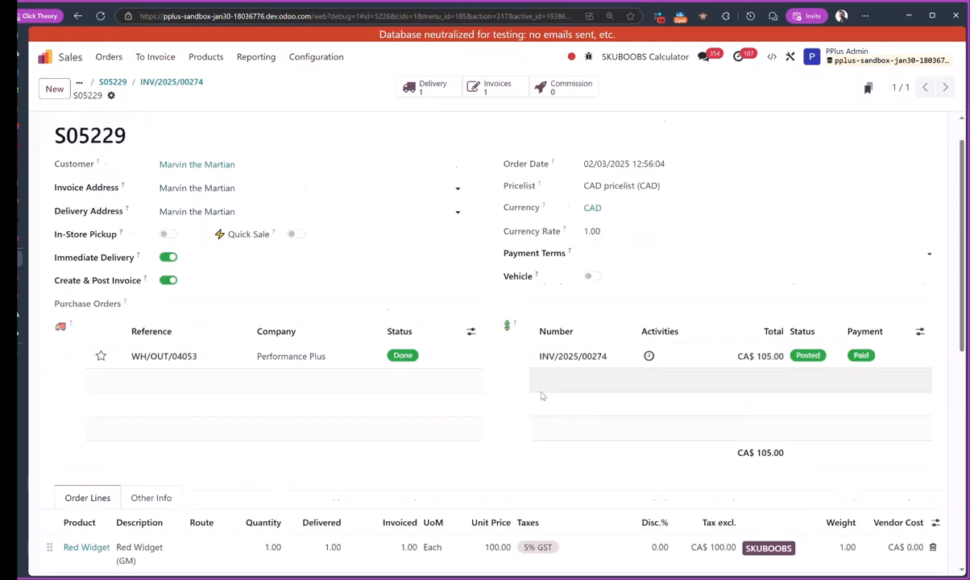
scroll(239, 420, down, 3)
scroll(239, 419, up, 3)
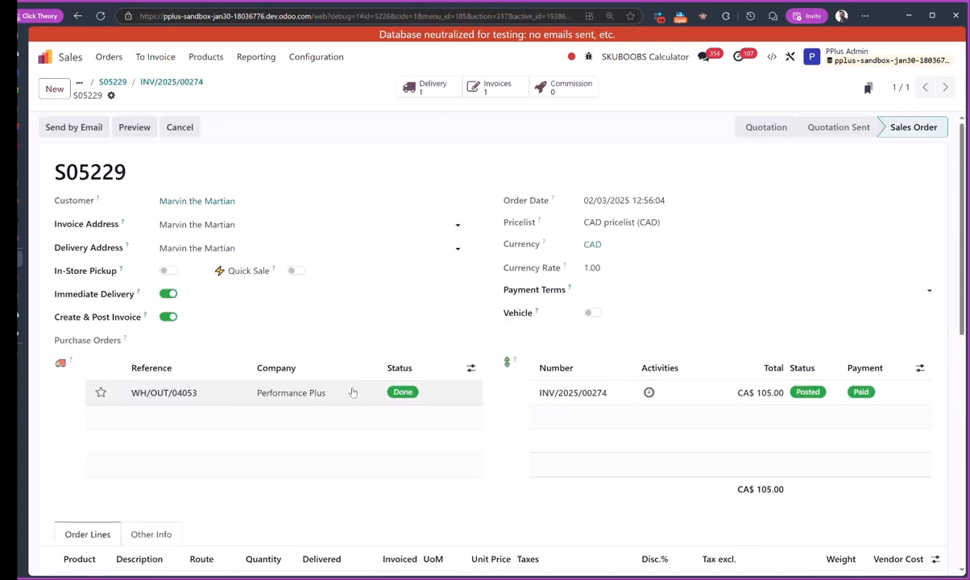
scroll(357, 390, down, 2)
scroll(364, 395, up, 2)
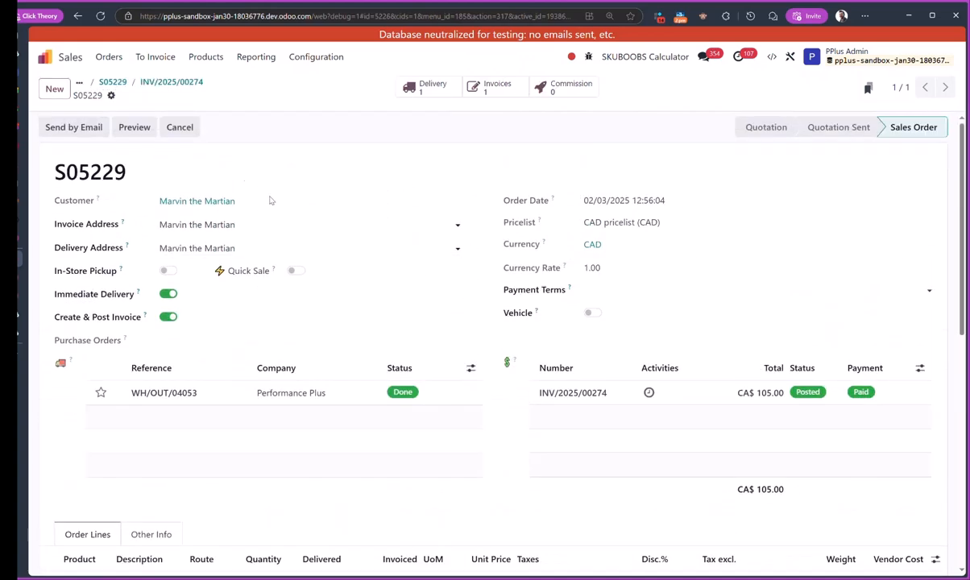
scroll(413, 286, down, 3)
scroll(484, 403, up, 3)
Step: Create a new quotation for the same customer as the paid sales order
click(60, 88)
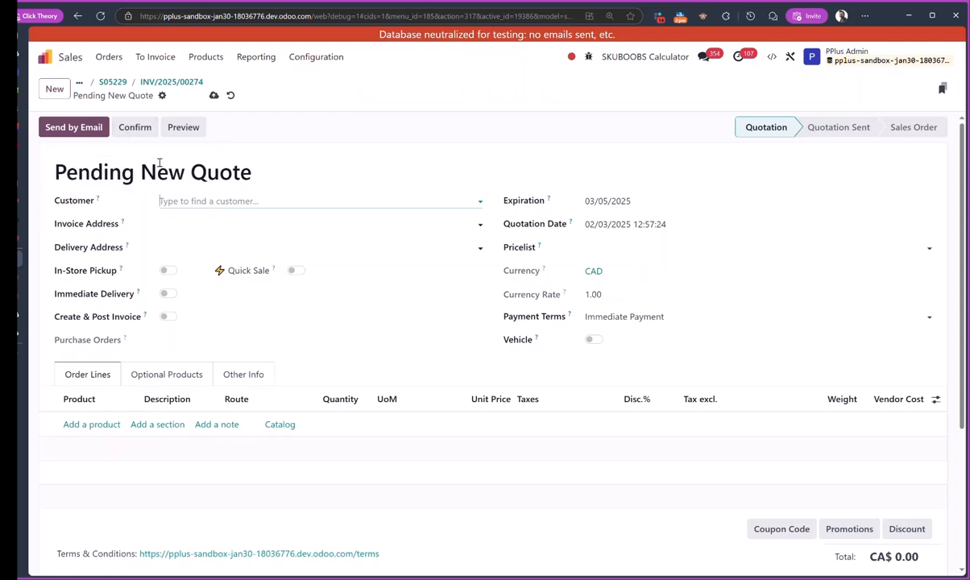
text(m)
key(BackSpace)
text(marvin the martian)
key(Tab)
Step: Add the [CREDIT] Credit (or Refund) product and replace its "Add reason for credit" text with "Promoised lower price"
click(104, 425)
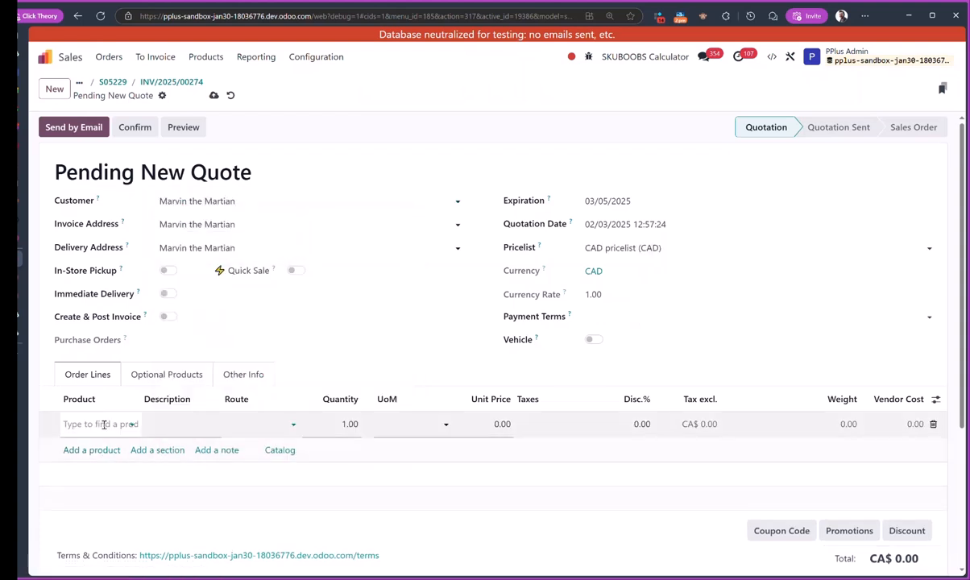
text(credit)
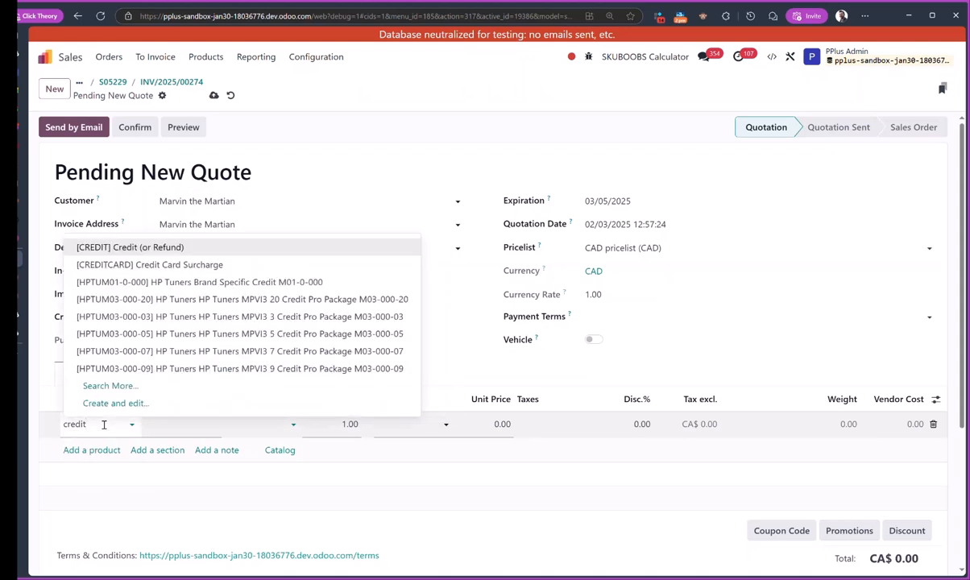
key(Return)
triple_click(157, 450)
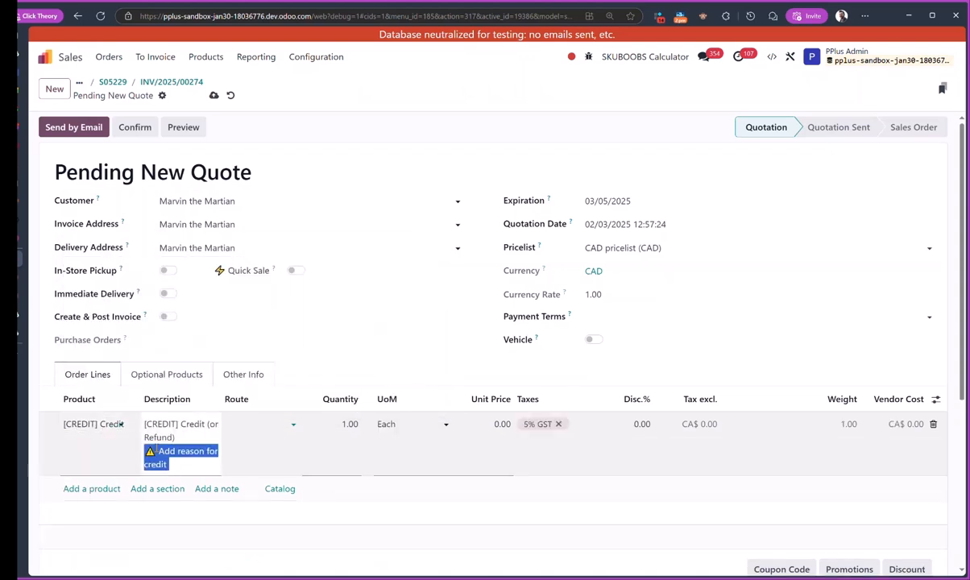
text(Promo)
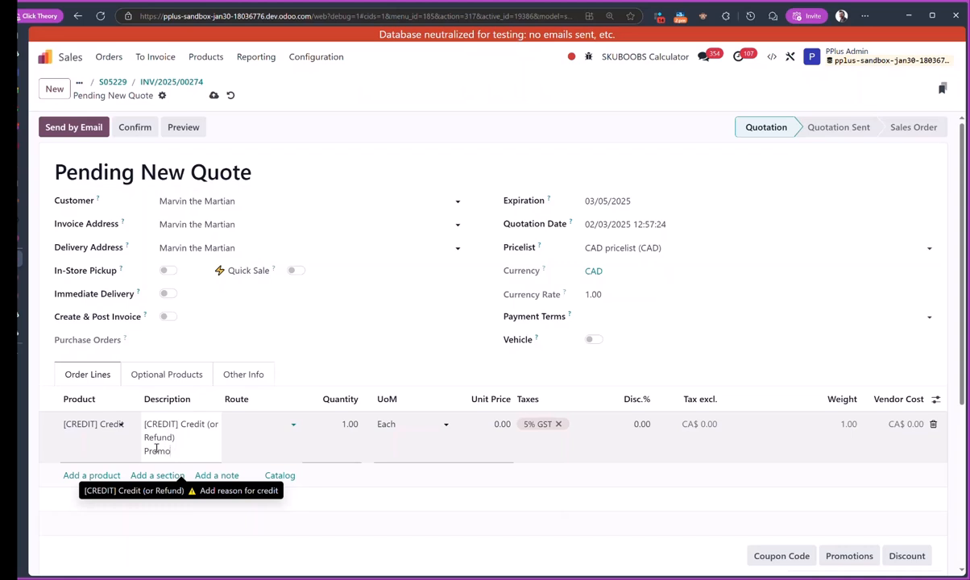
text(ised lower pric)
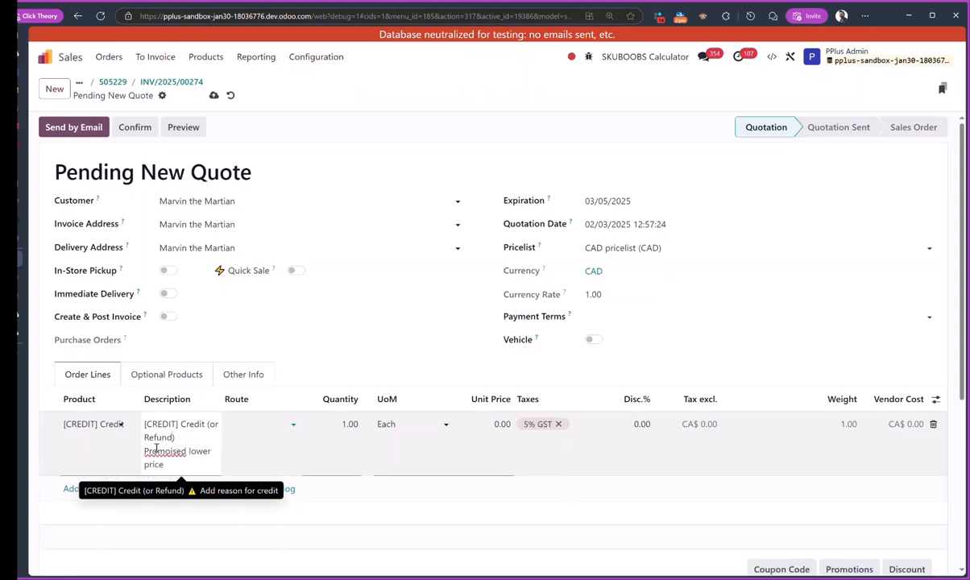
text(e)
Step: Set the credit line's quantity to -1 and append "on SO" with the original order's number to its description
key(Tab)
key(Tab)
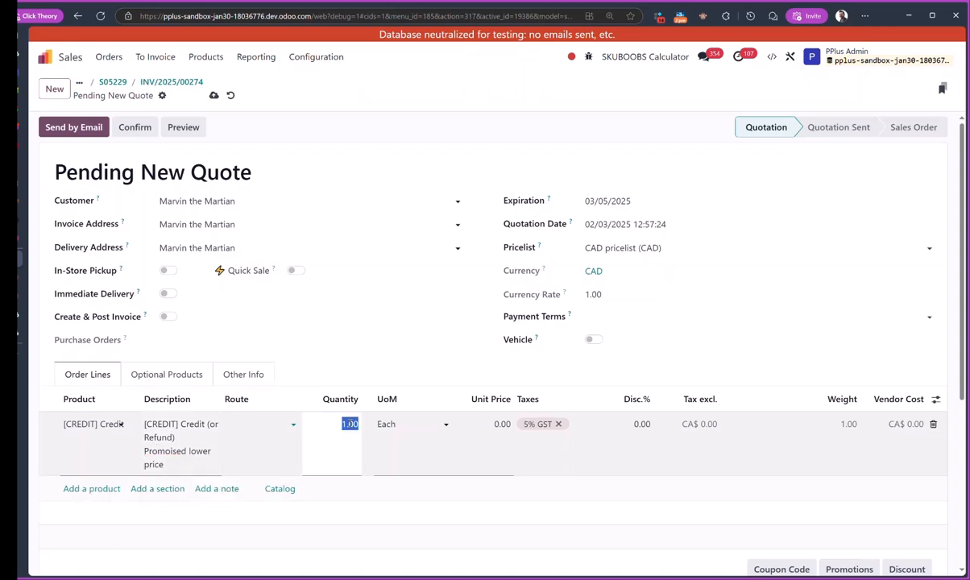
text(-1)
key(Tab)
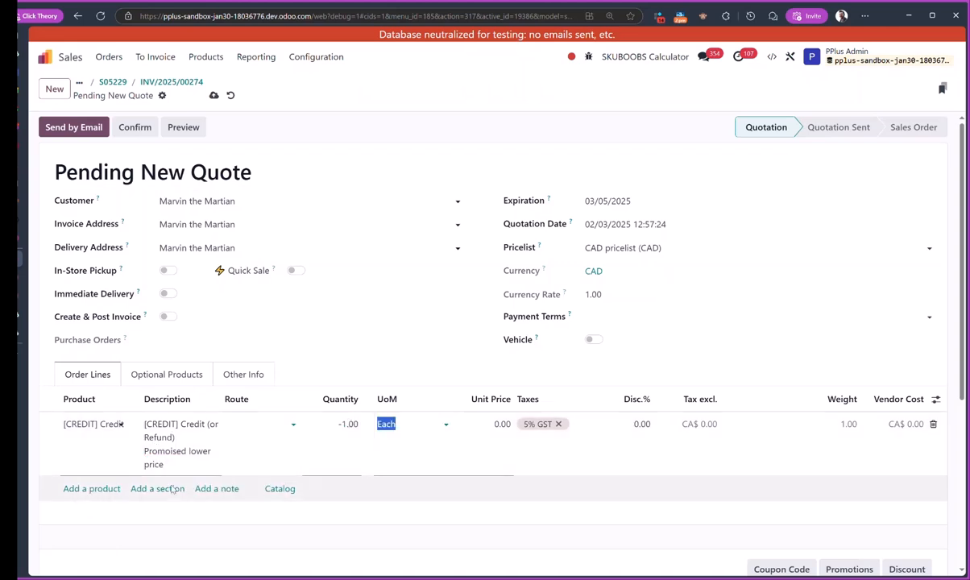
click(165, 465)
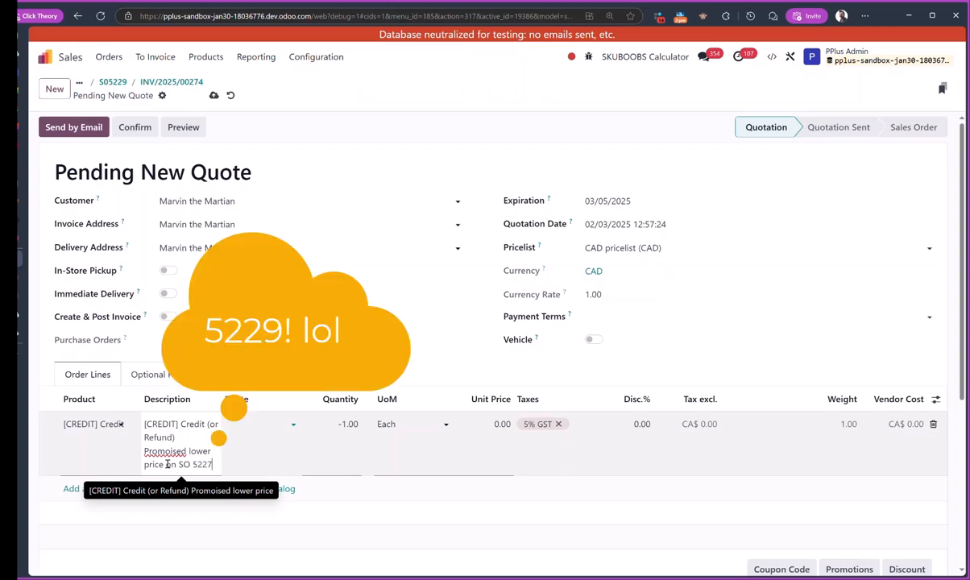
key(Tab)
Step: Set the credit line's unit price to 20, keeping the 5% GST tax
click(556, 463)
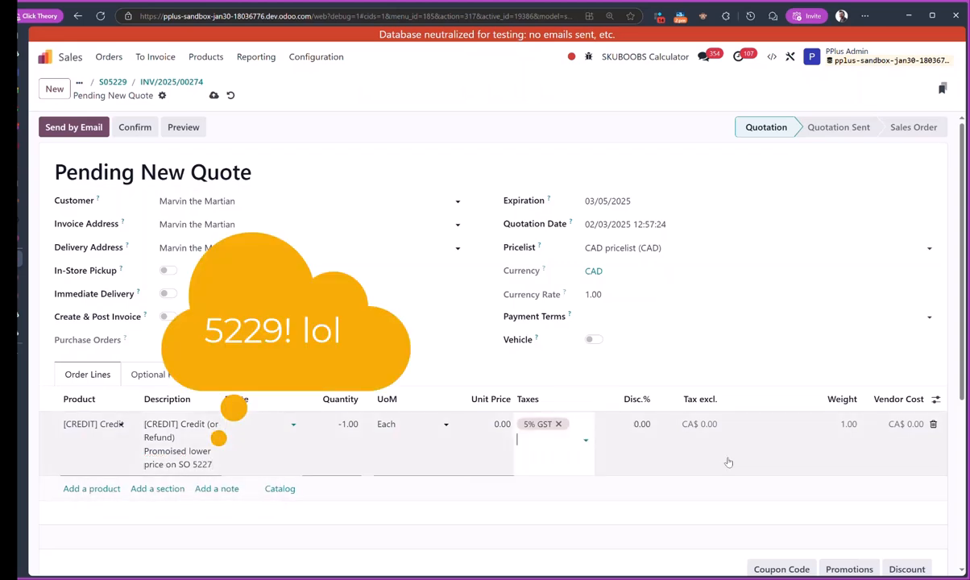
click(500, 424)
text(20)
key(Tab)
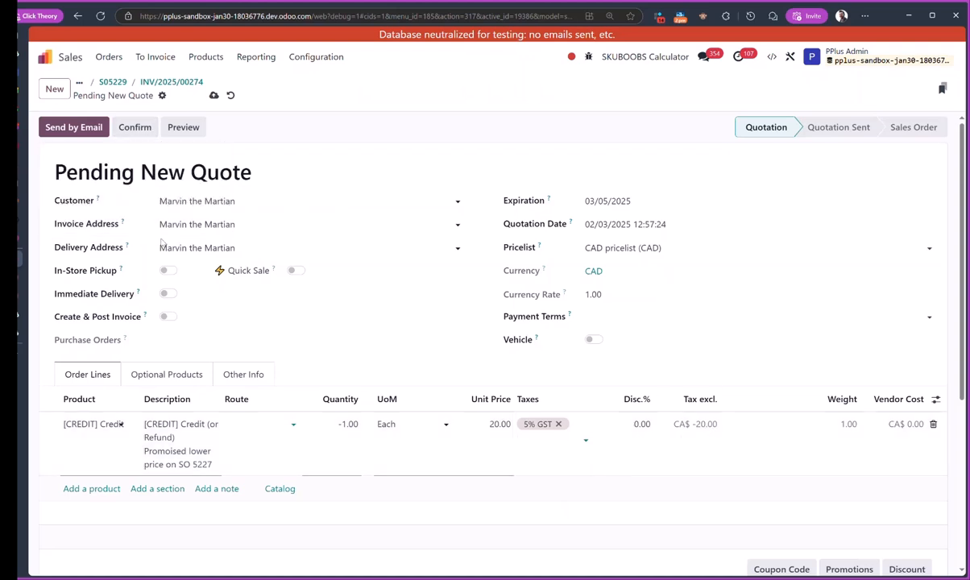
Step: Turn on Create & Post Invoice for the credit quotation and confirm it as a sales order
click(166, 318)
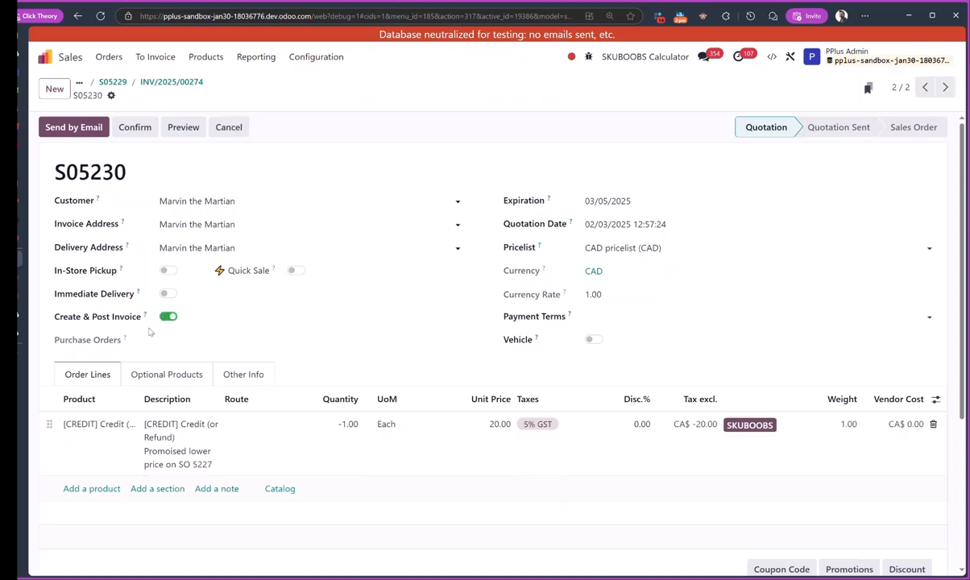
click(133, 127)
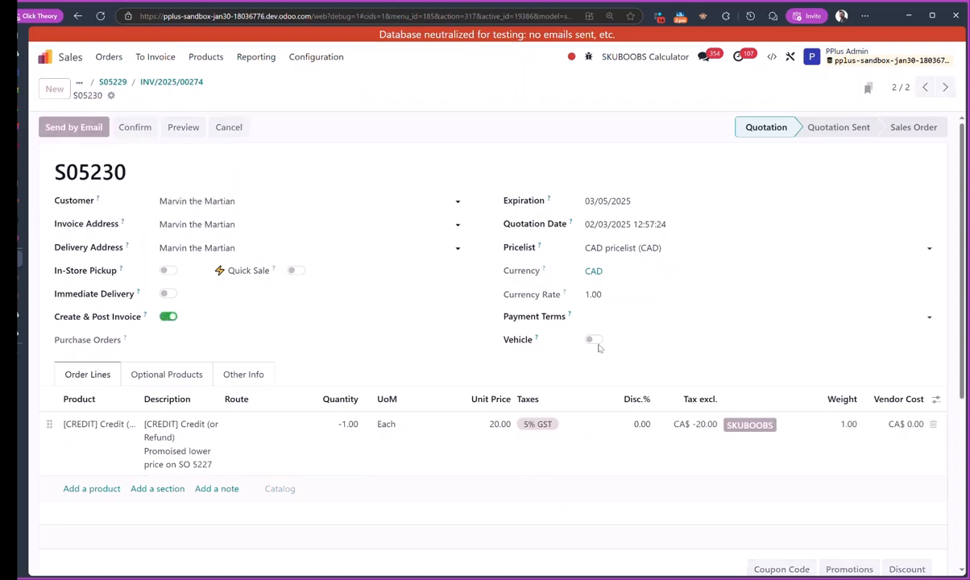
Step: Create a draft regular invoice from the confirmed credit order
scroll(546, 331, down, 2)
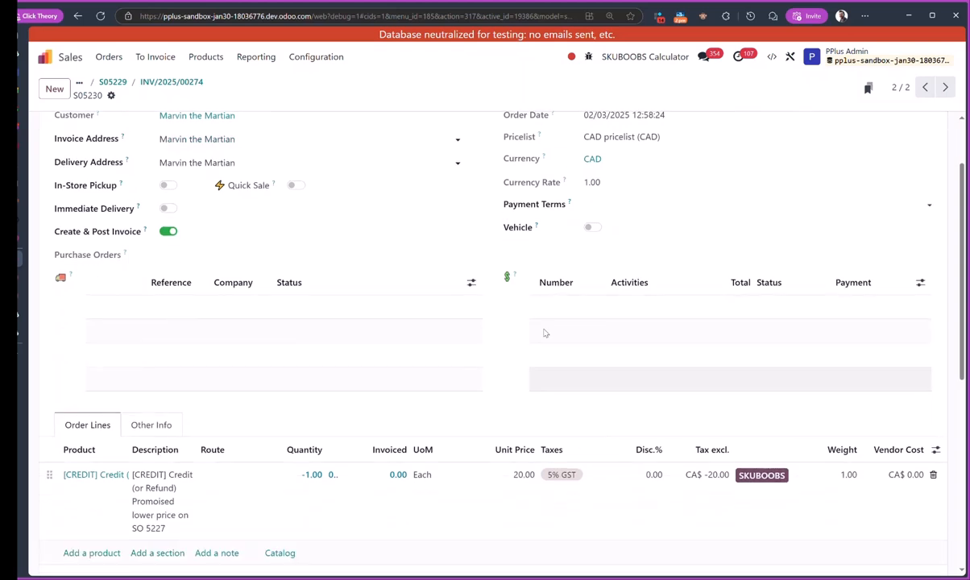
scroll(346, 301, up, 2)
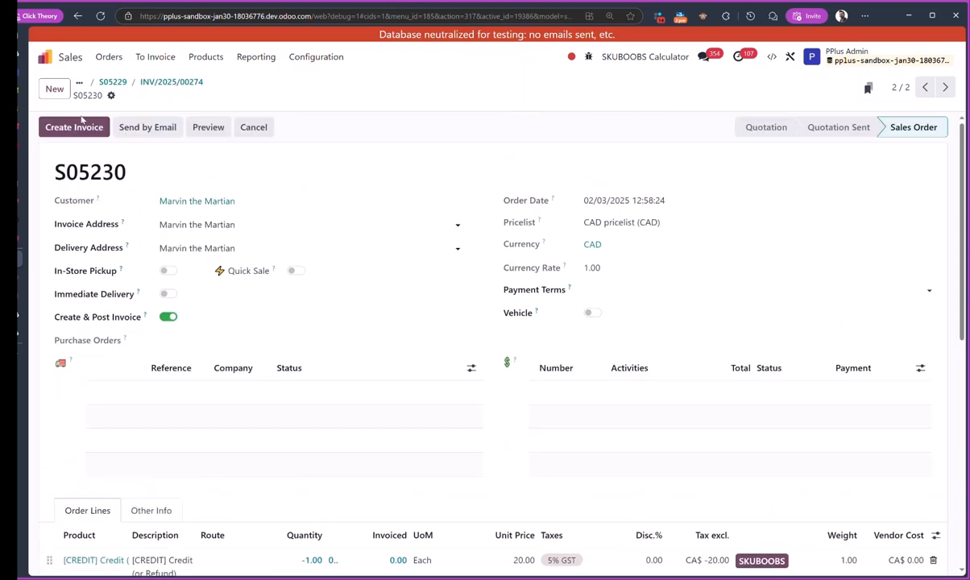
click(64, 127)
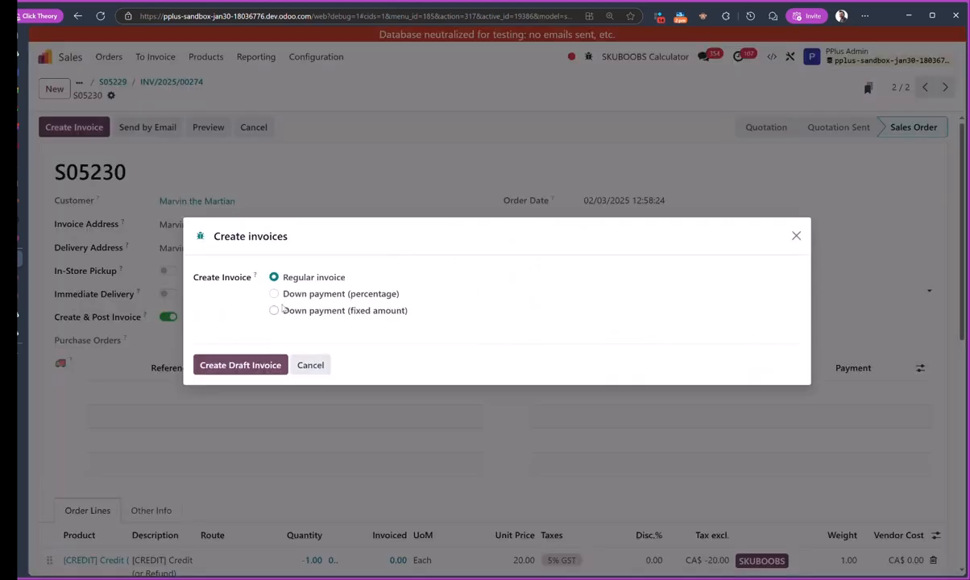
click(266, 365)
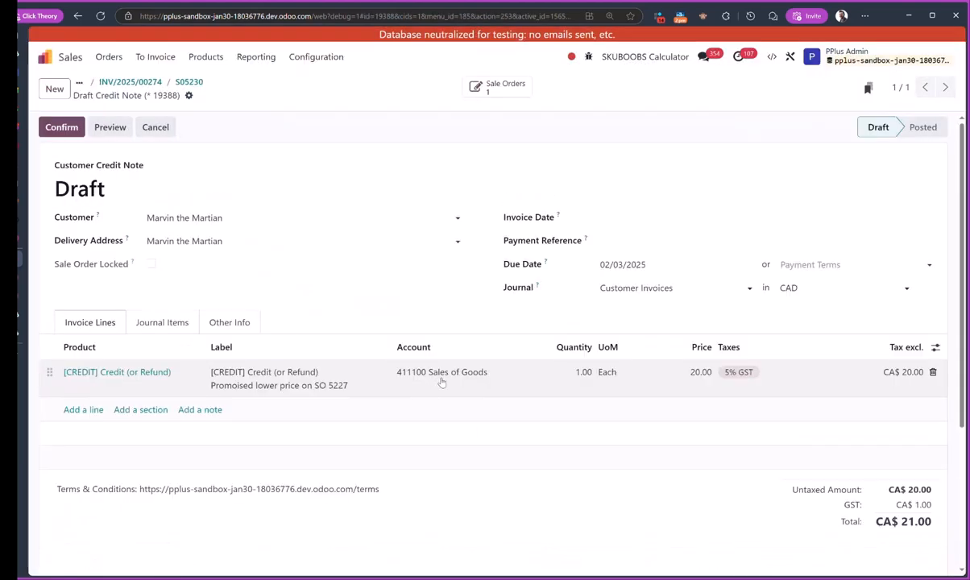
Step: Review the draft customer credit note's type, credit line and totals, and confirm it
drag(133, 164, 78, 165)
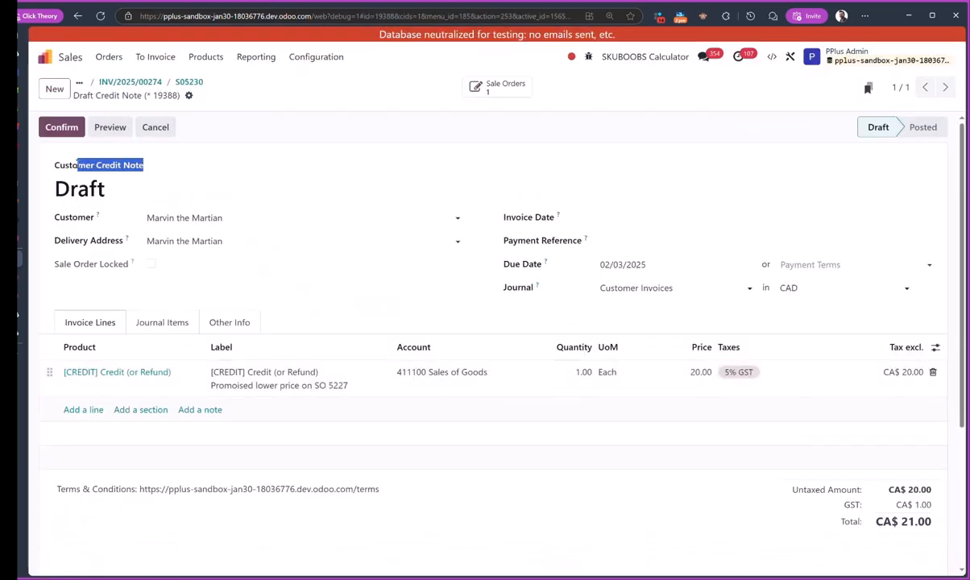
scroll(323, 391, down, 1)
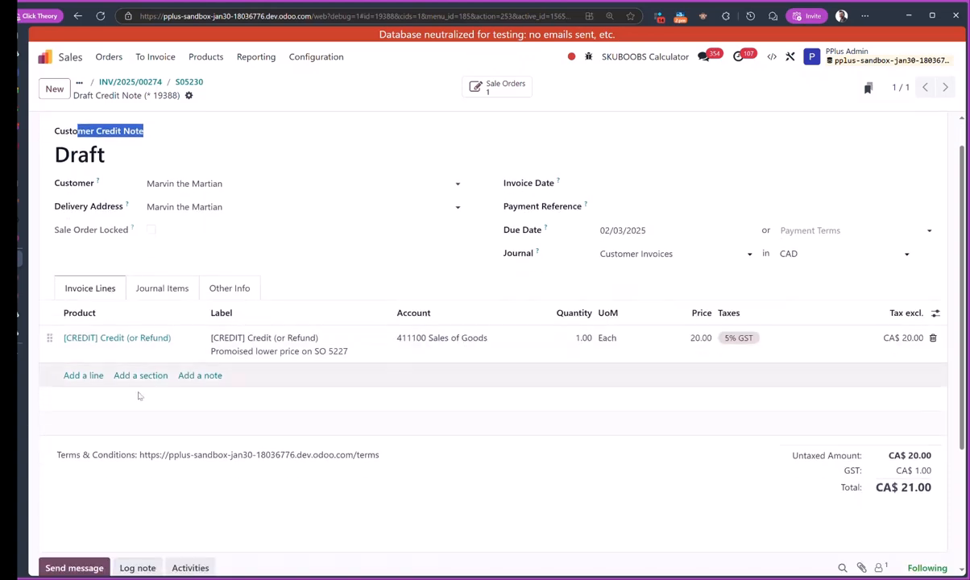
scroll(448, 389, up, 1)
scroll(449, 386, down, 1)
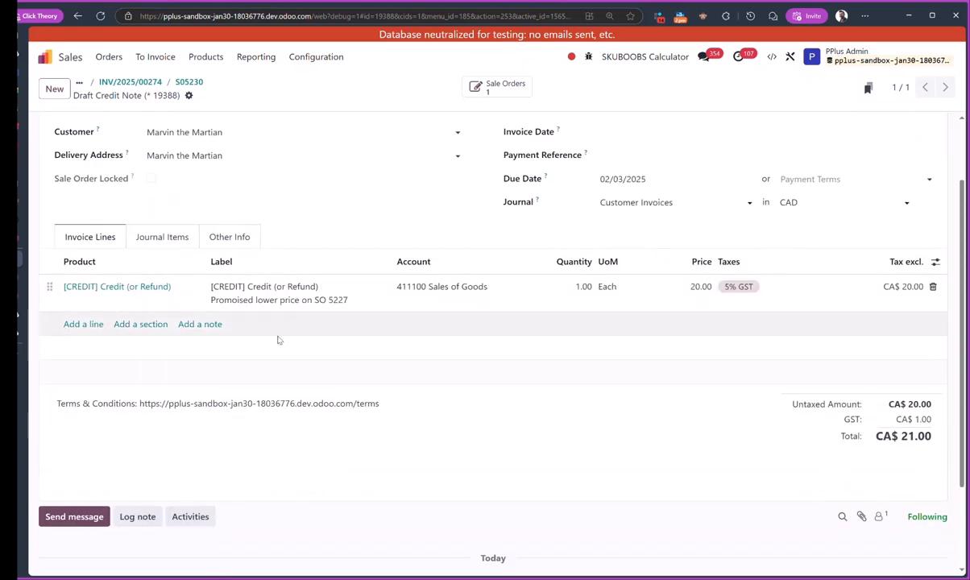
scroll(277, 338, up, 1)
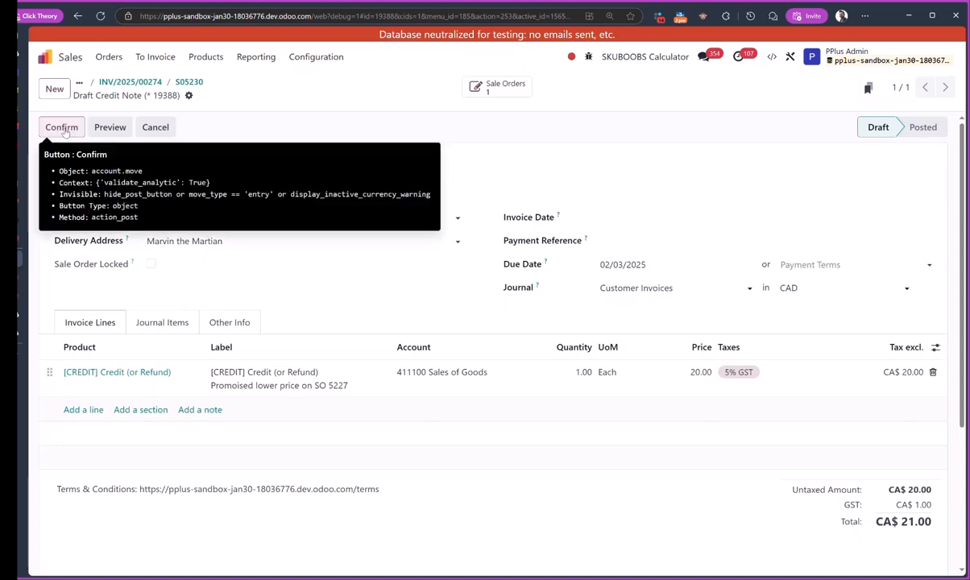
click(63, 127)
Step: Register the credit note's CA$21.00 refund payment through the Bank journal with the Debit payment method
click(173, 127)
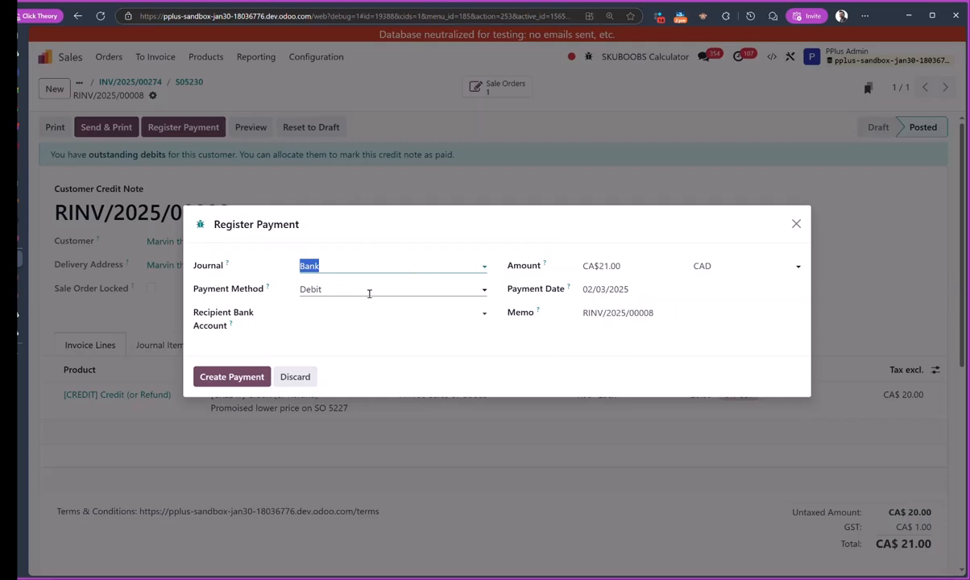
click(369, 290)
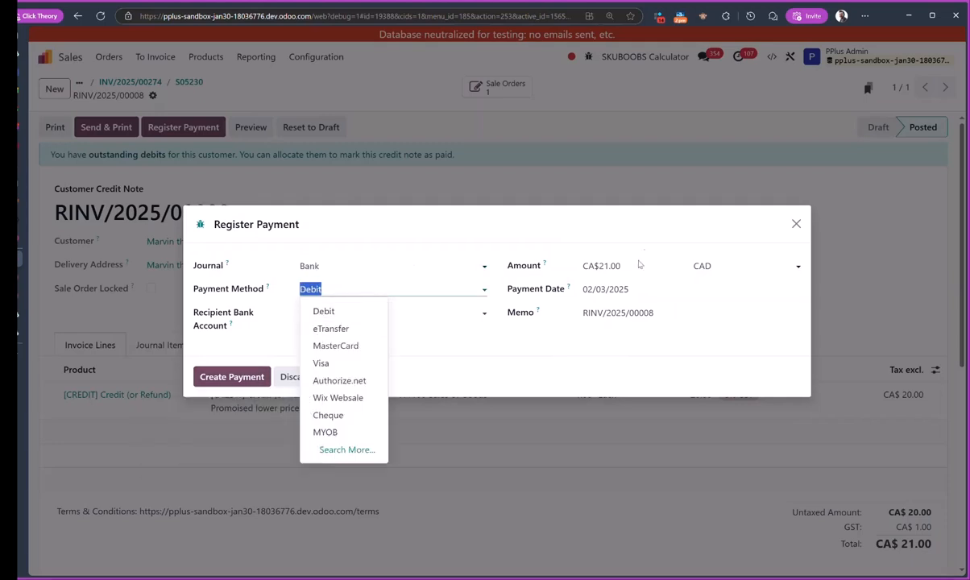
click(213, 381)
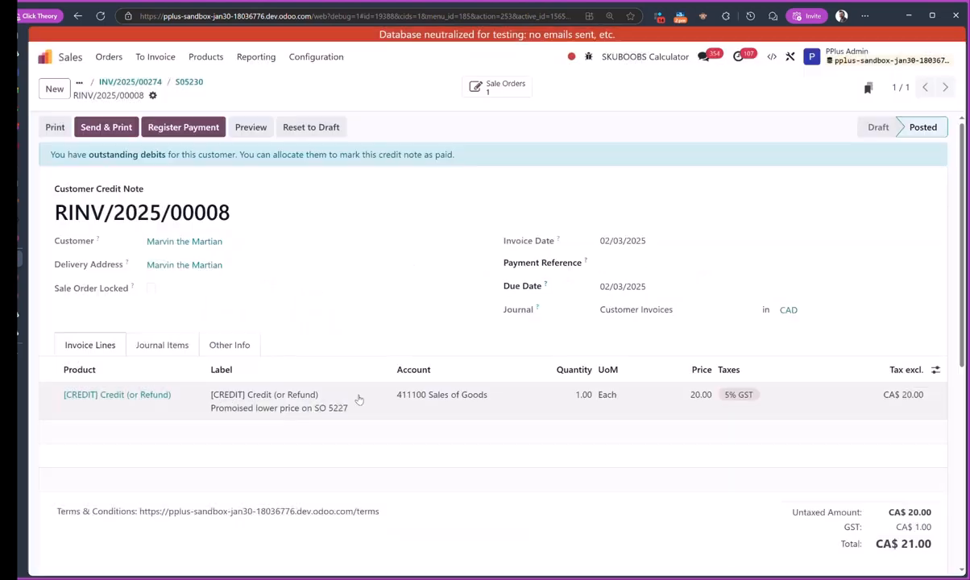
scroll(426, 281, down, 1)
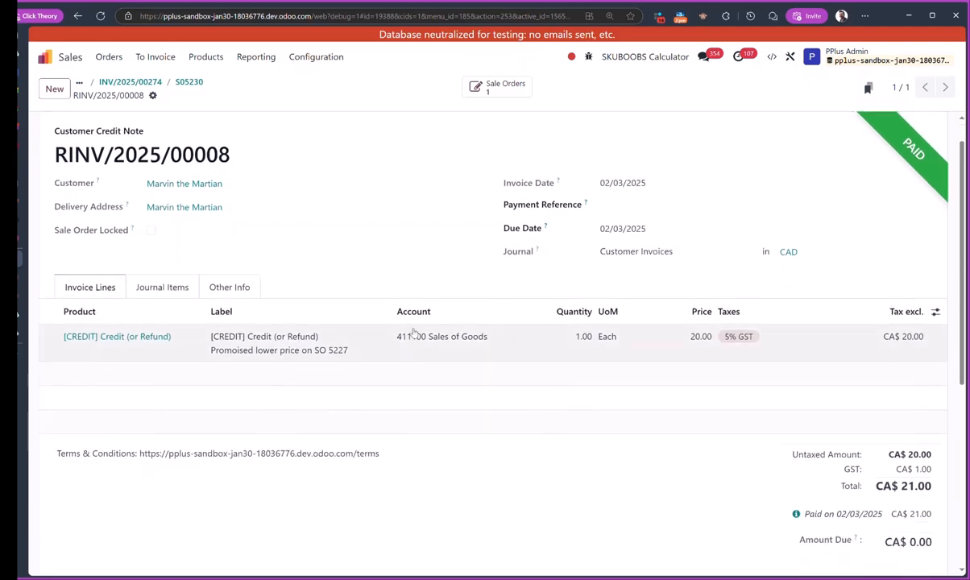
Step: Open the credit note's linked sales order and examine its refund payment status, order line and commission amount
scroll(297, 292, up, 1)
click(498, 86)
scroll(570, 323, down, 3)
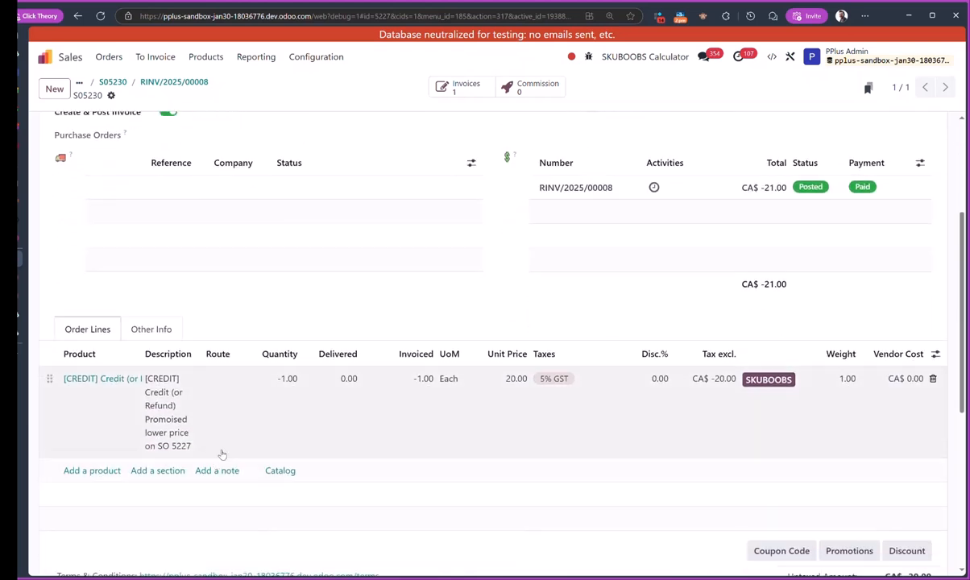
scroll(239, 467, up, 3)
scroll(260, 456, up, 1)
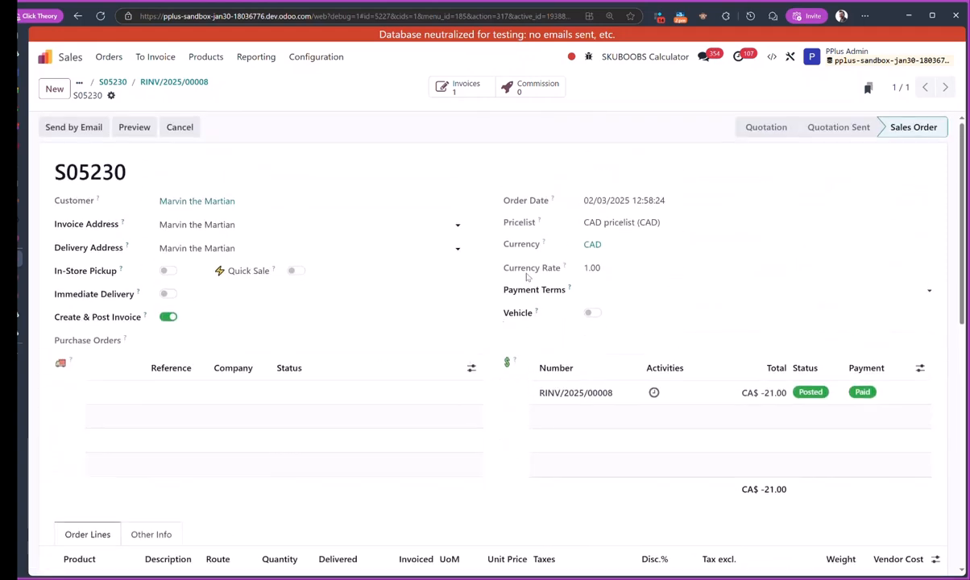
scroll(544, 258, down, 3)
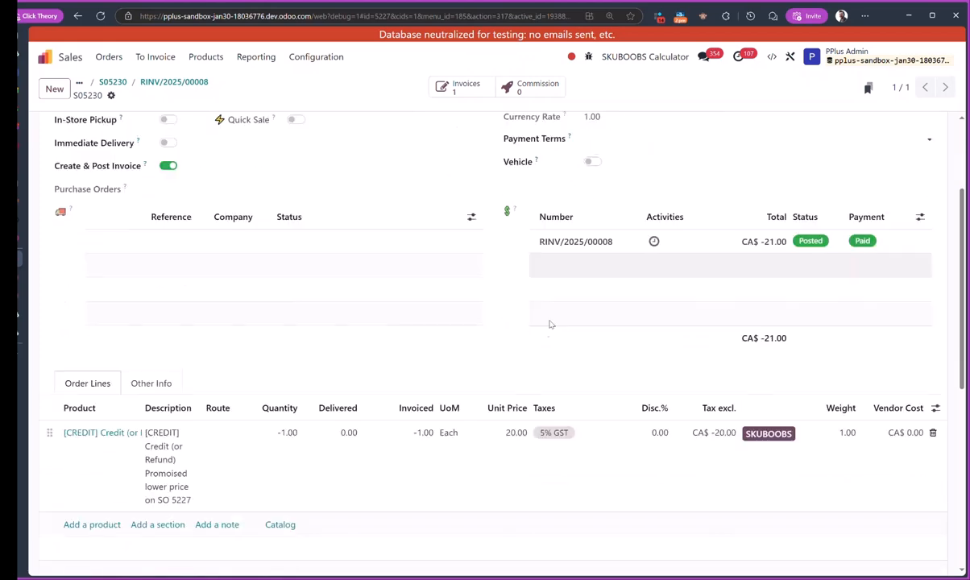
click(177, 381)
scroll(697, 409, down, 4)
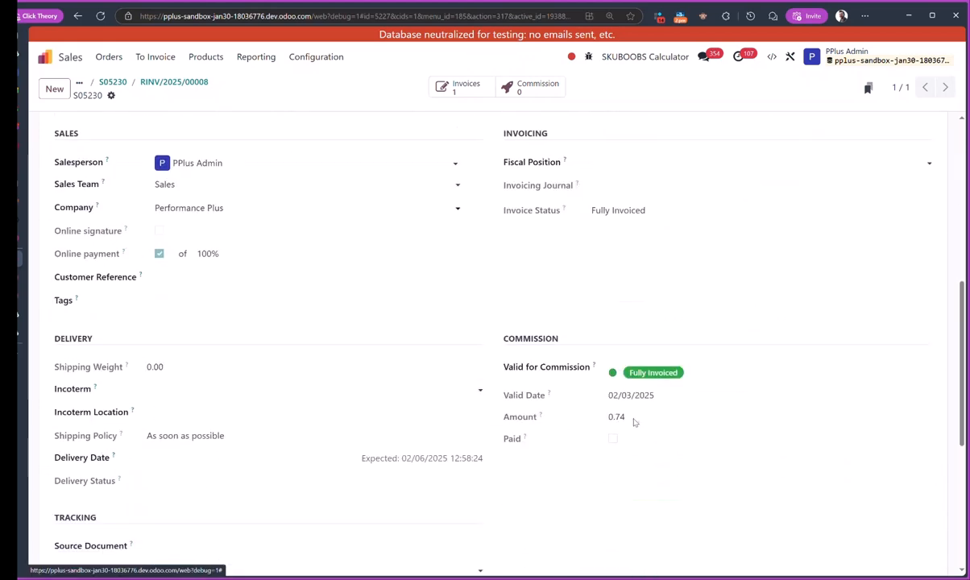
double_click(616, 416)
scroll(294, 206, up, 8)
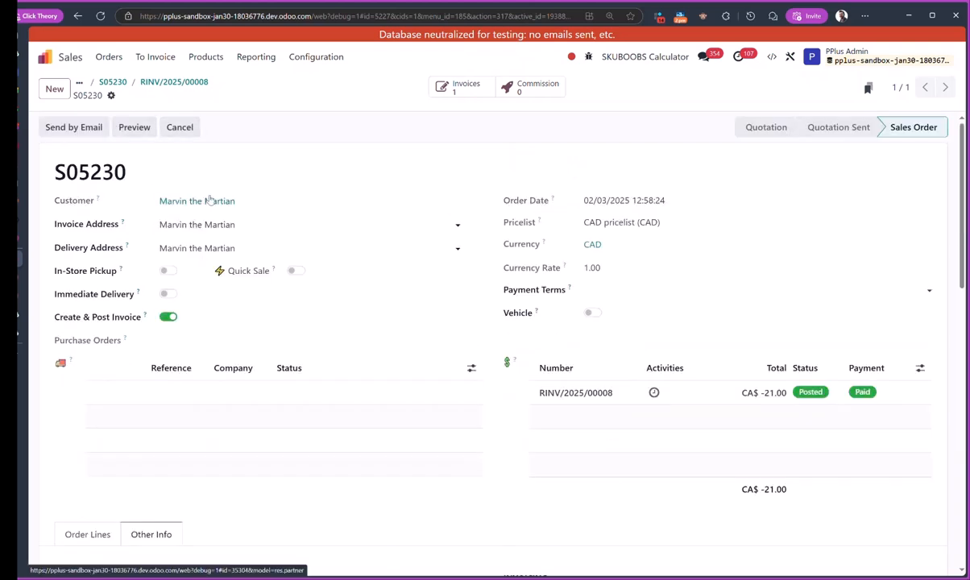
Step: Open the order's customer record and review that customer's list of sales orders and list of payments
click(316, 203)
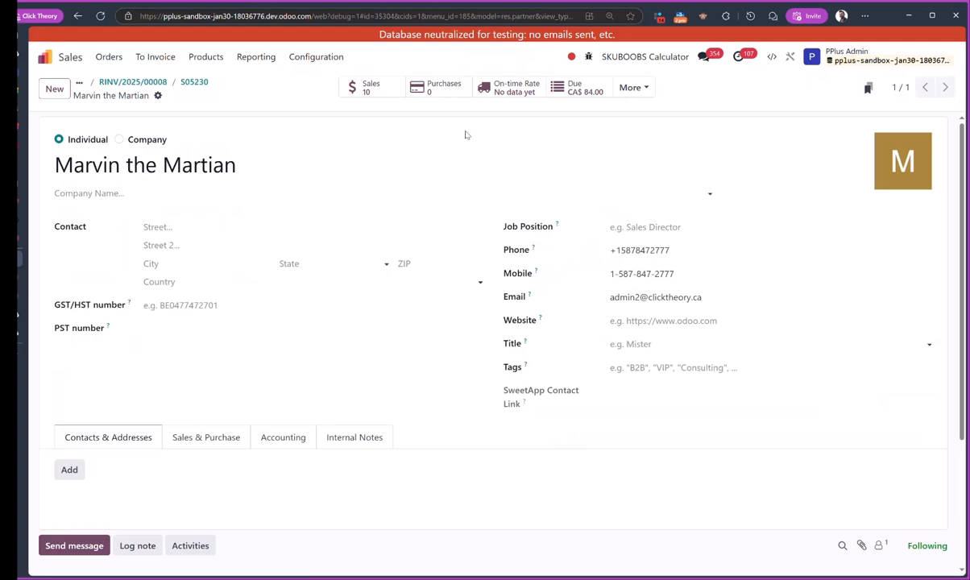
click(371, 87)
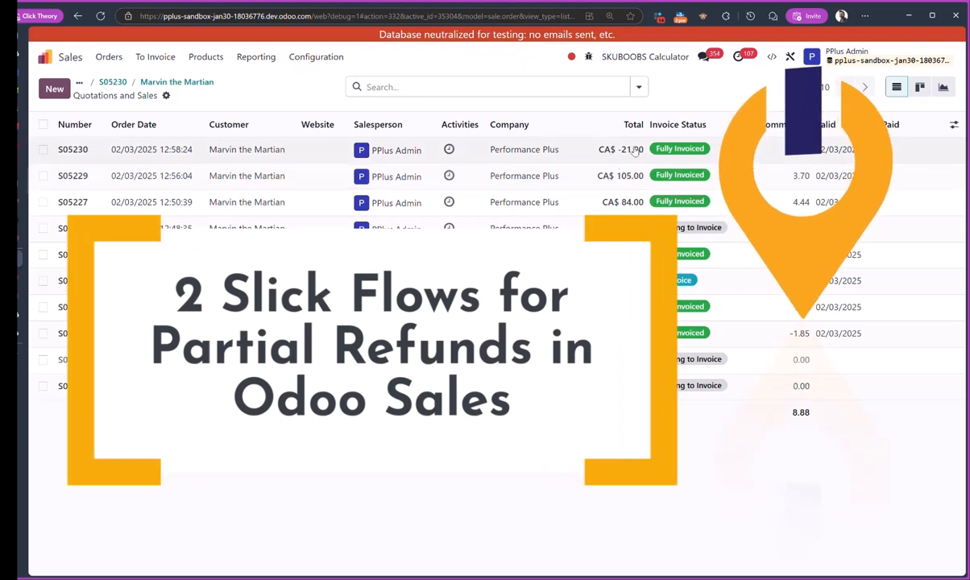
click(178, 83)
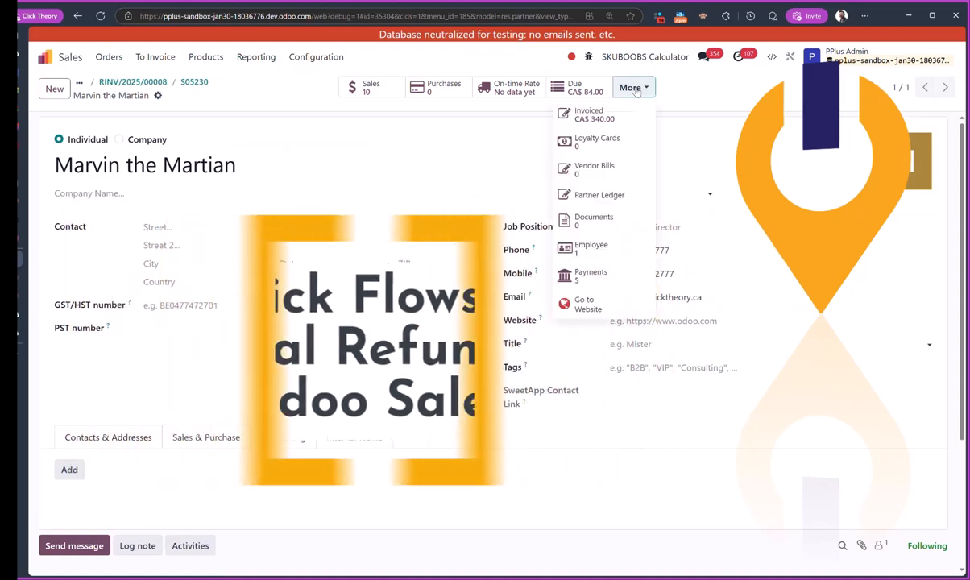
click(637, 89)
click(596, 278)
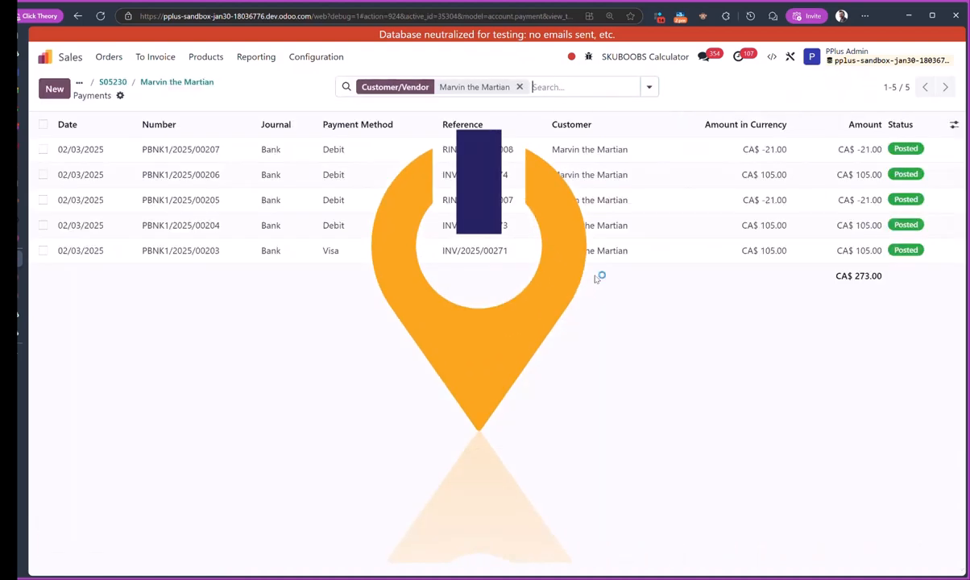